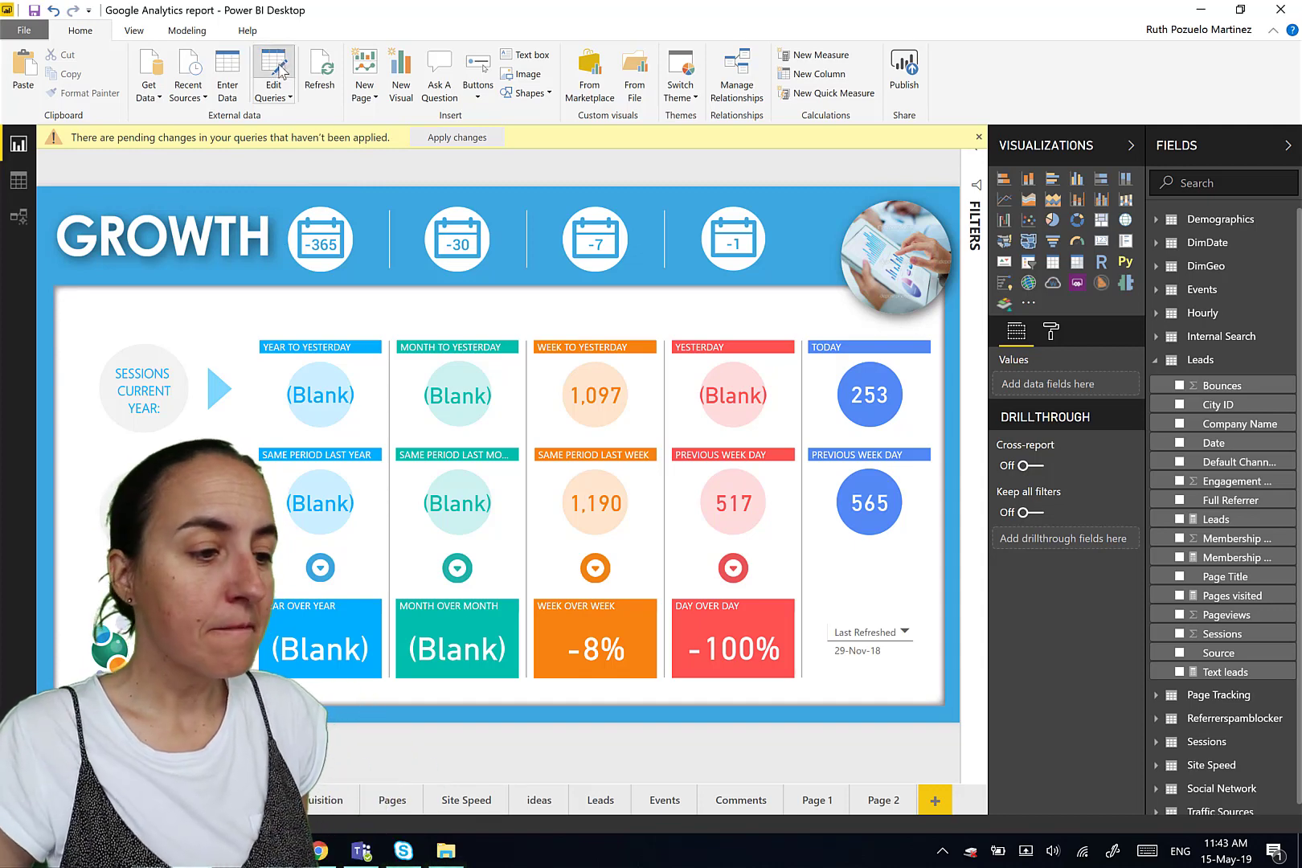
Open the Sessions query in the query editor and view its full M code in Advanced Editor
{"action": "left_click", "coordinate": [282, 72]}
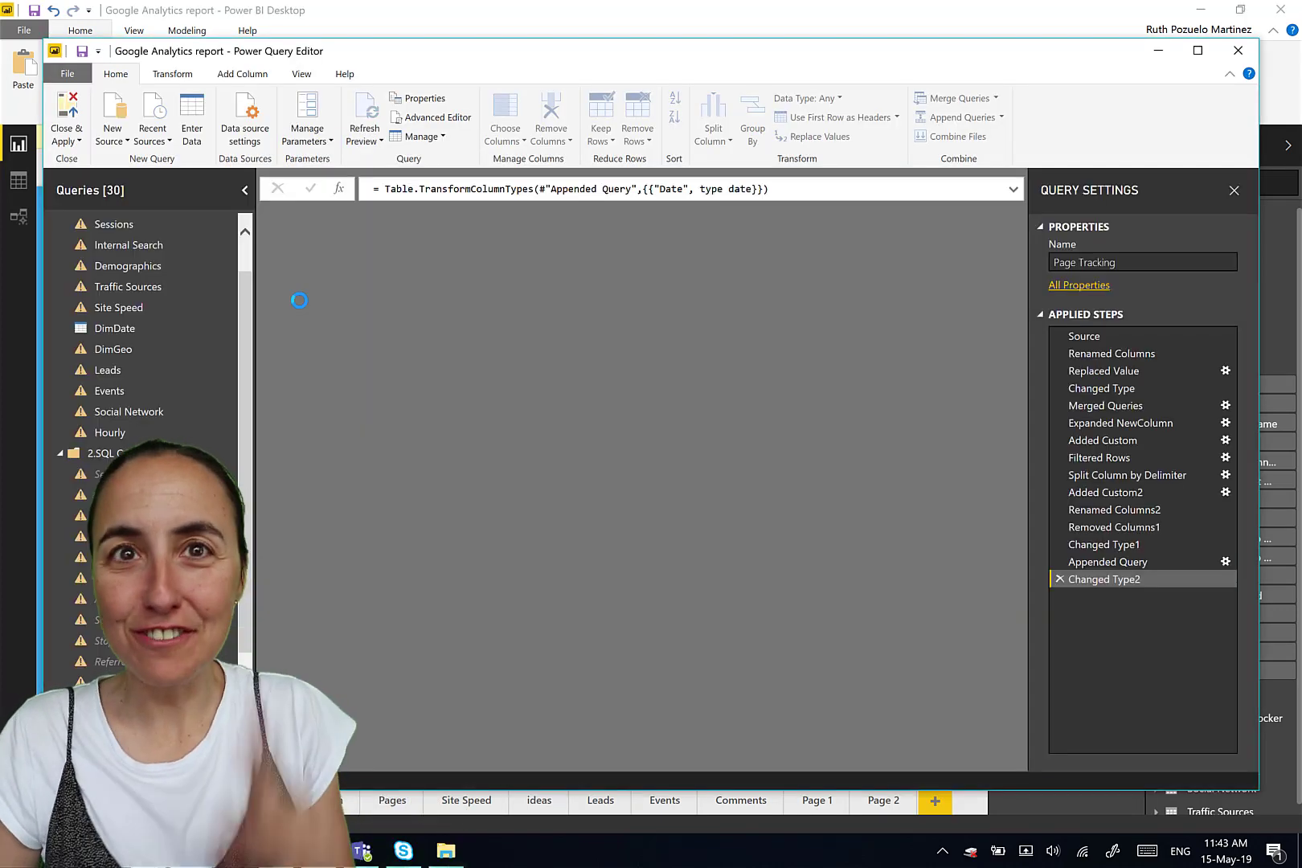
{"action": "scroll", "coordinate": [143, 275], "scroll_direction": "up", "scroll_amount": 1}
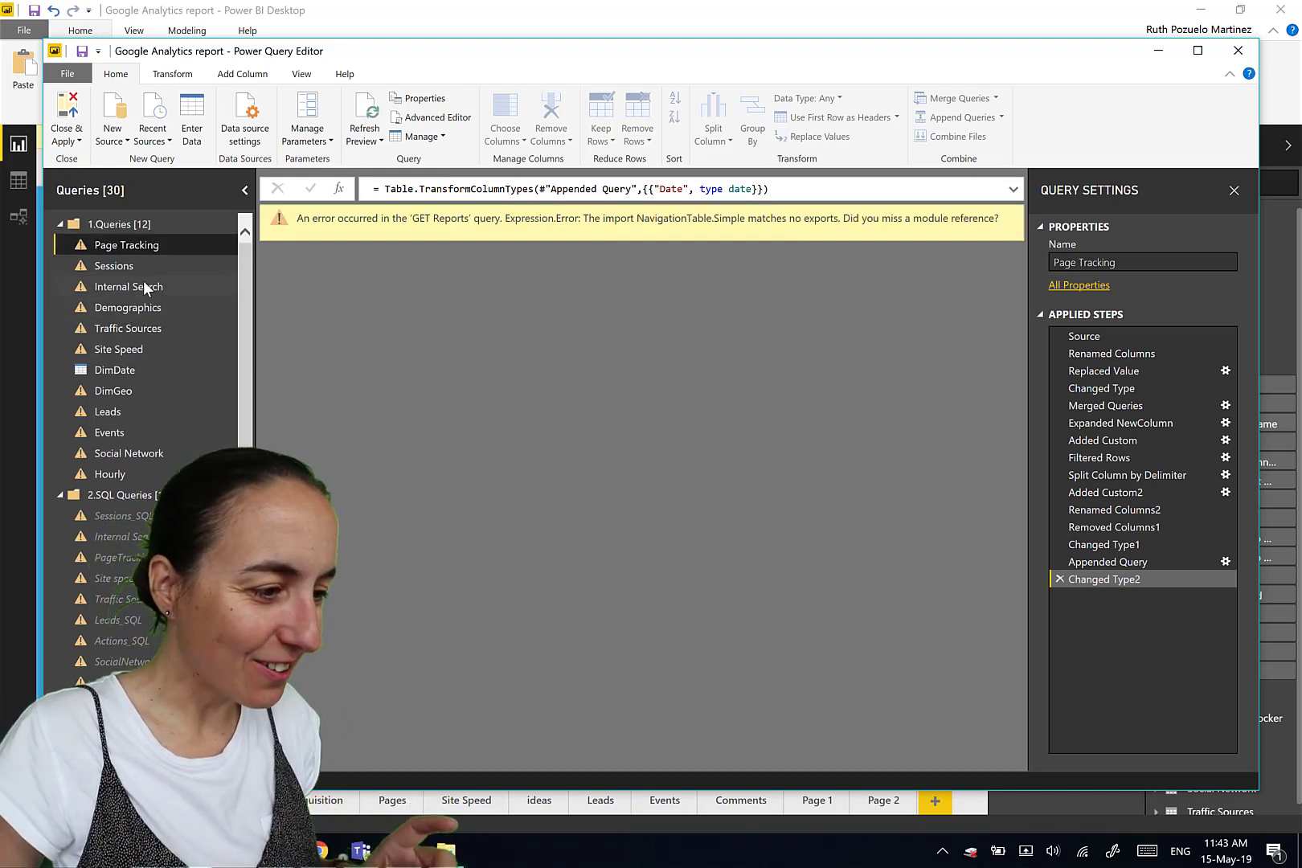
{"action": "left_click", "coordinate": [146, 267]}
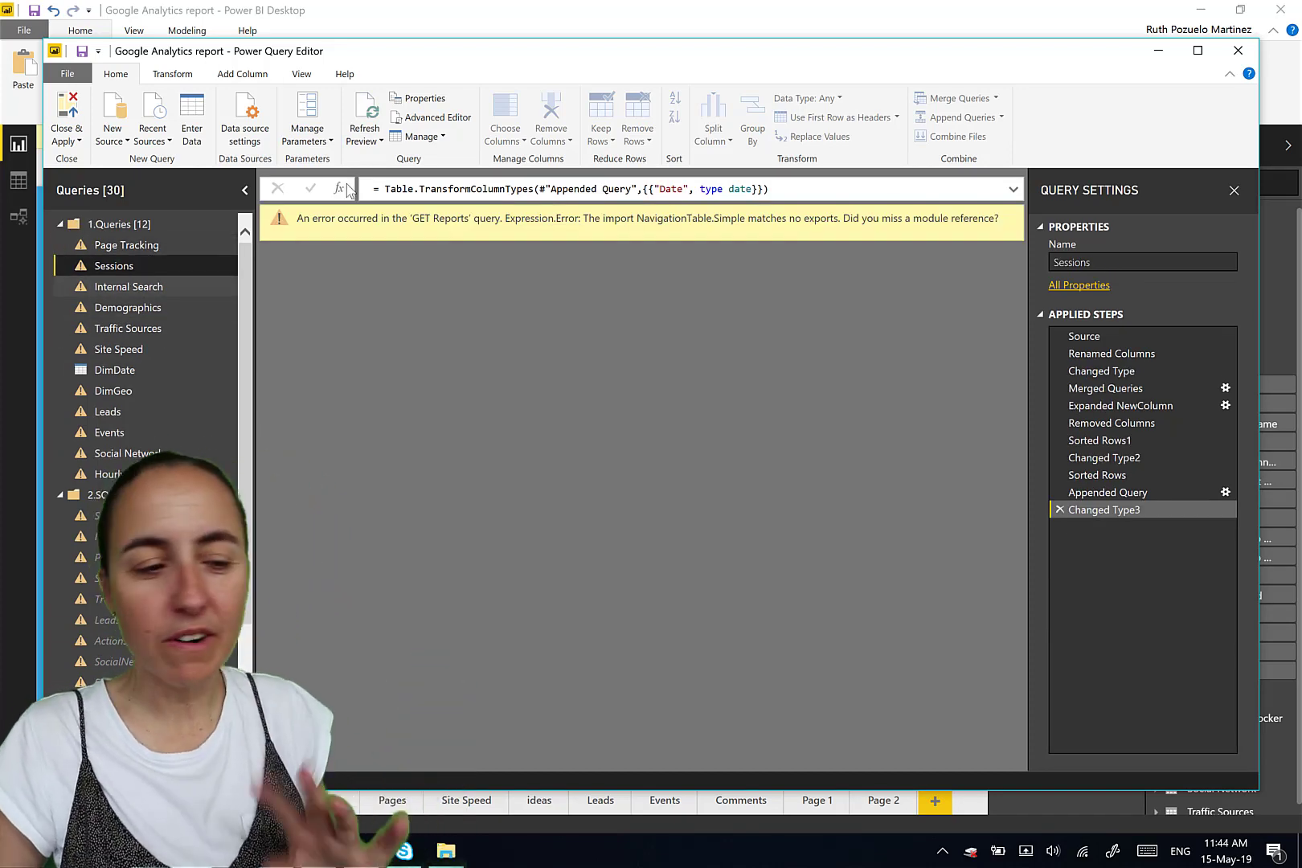
{"action": "left_click", "coordinate": [434, 117]}
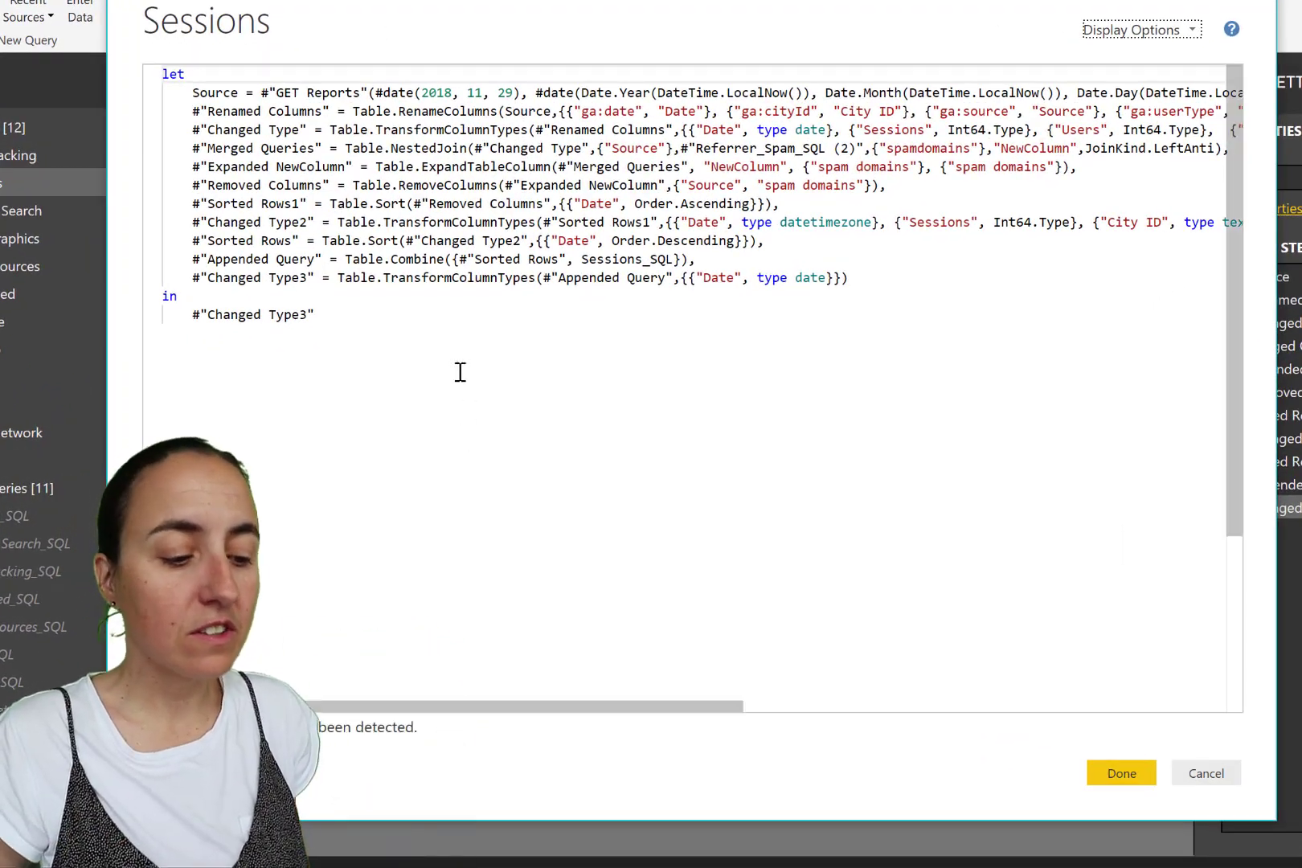
{"action": "left_click_drag", "start_coordinate": [602, 707], "coordinate": [416, 686]}
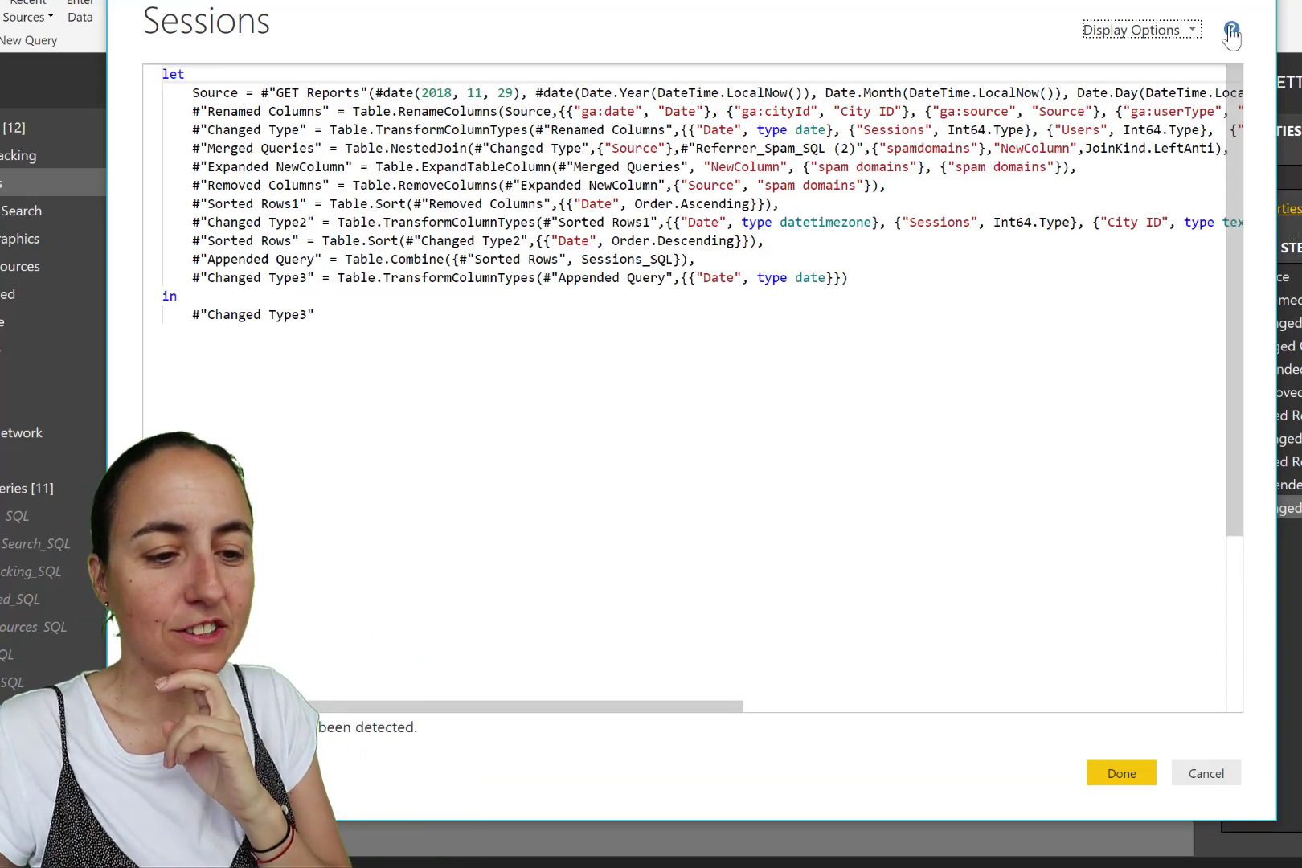
Turn on word wrap and line numbers in the Advanced Editor's Display Options
{"action": "left_click", "coordinate": [1170, 31]}
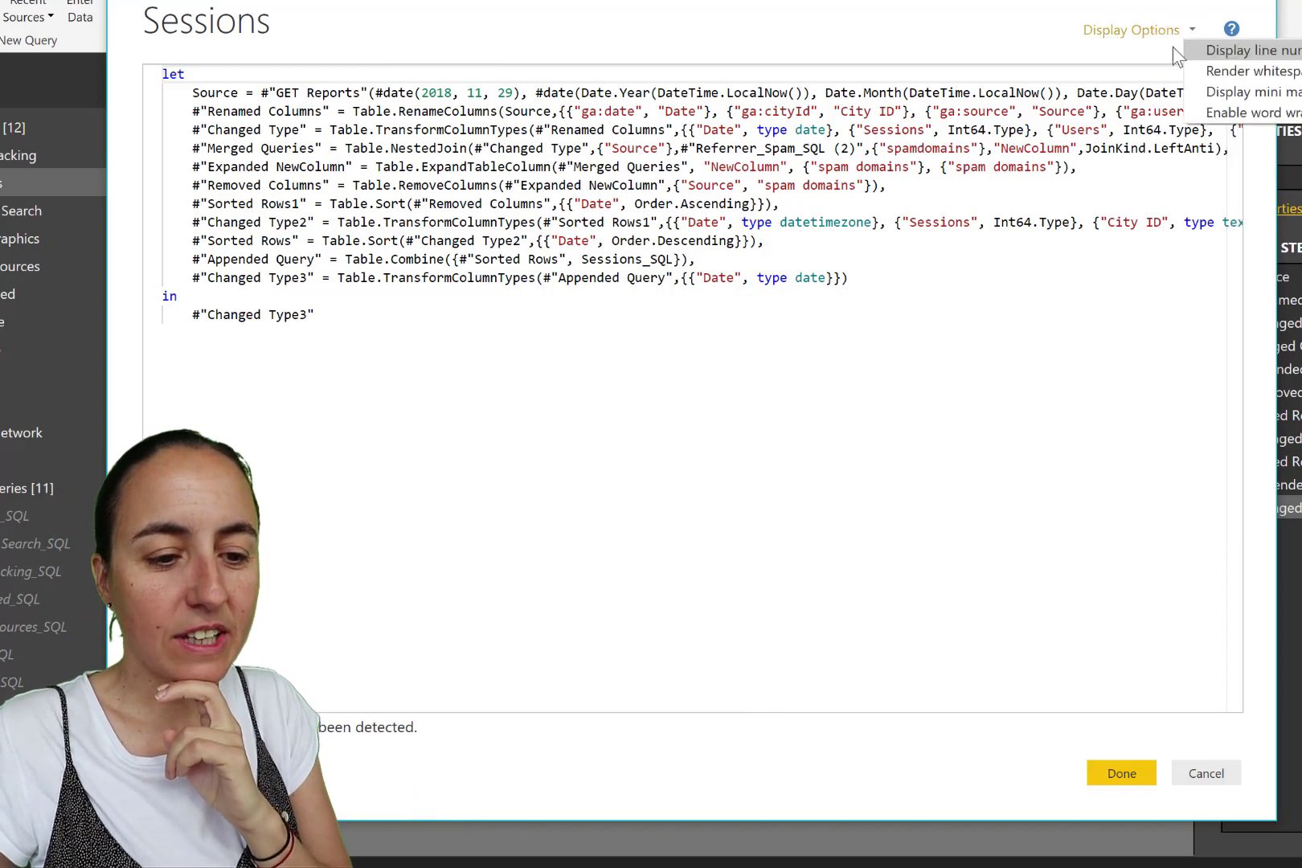
{"action": "left_click", "coordinate": [1274, 119]}
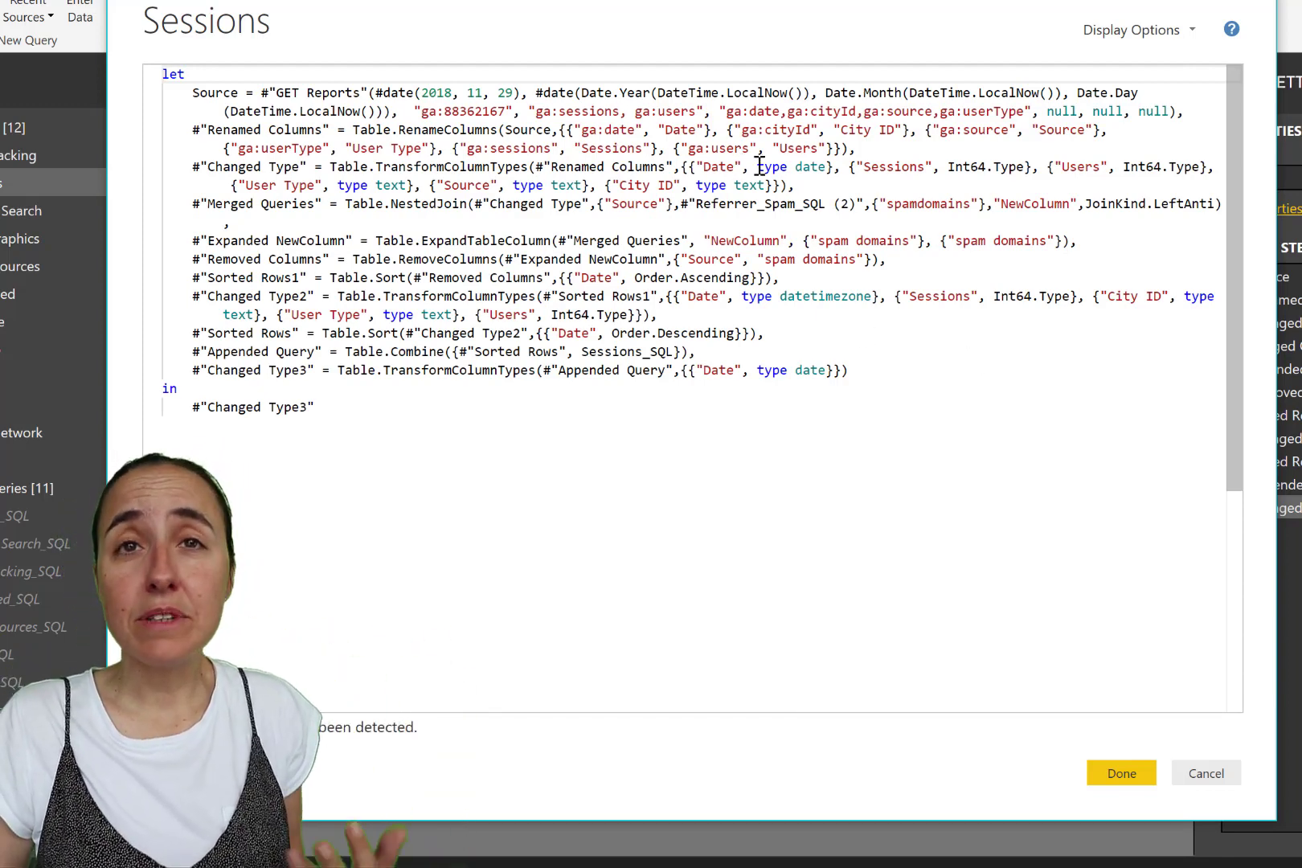
{"action": "left_click", "coordinate": [1146, 30]}
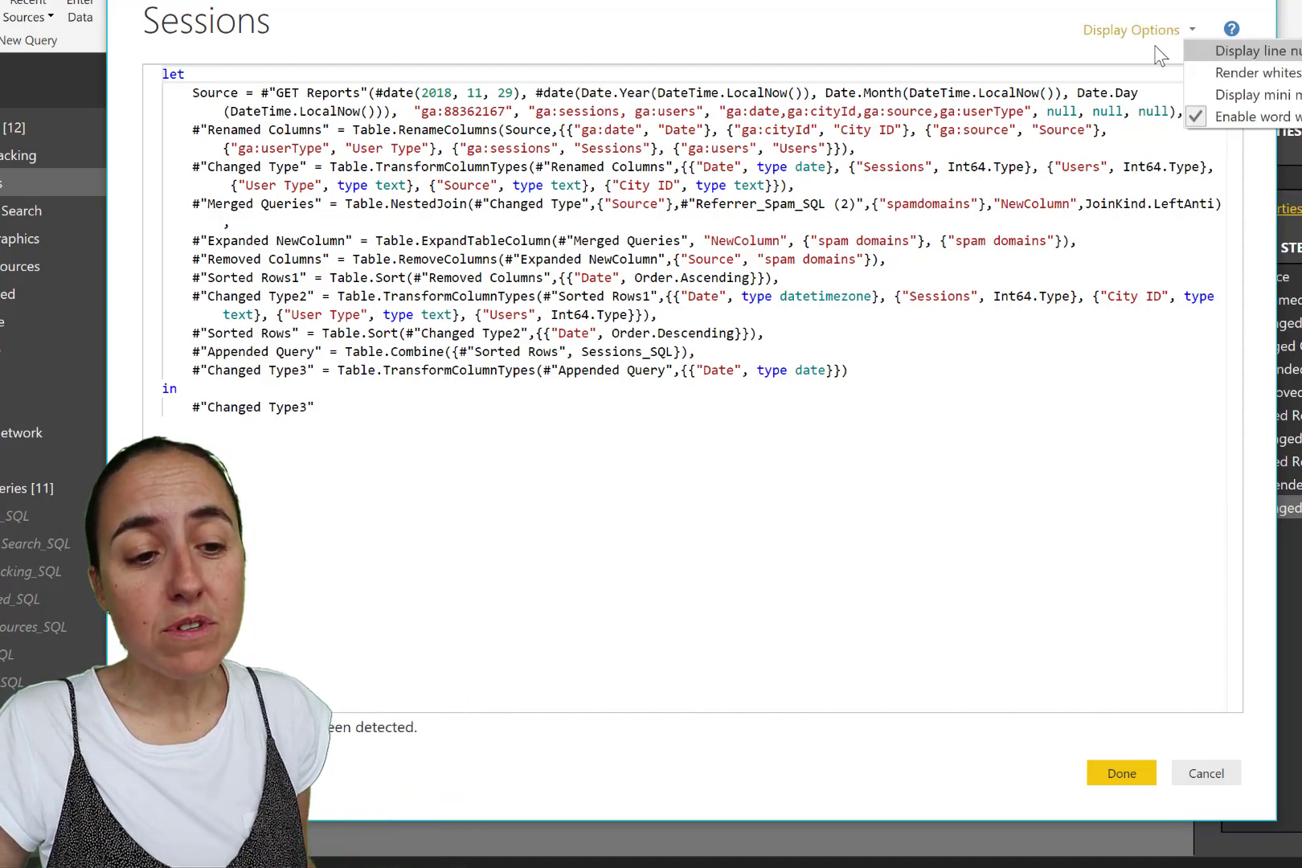
{"action": "left_click", "coordinate": [1234, 51]}
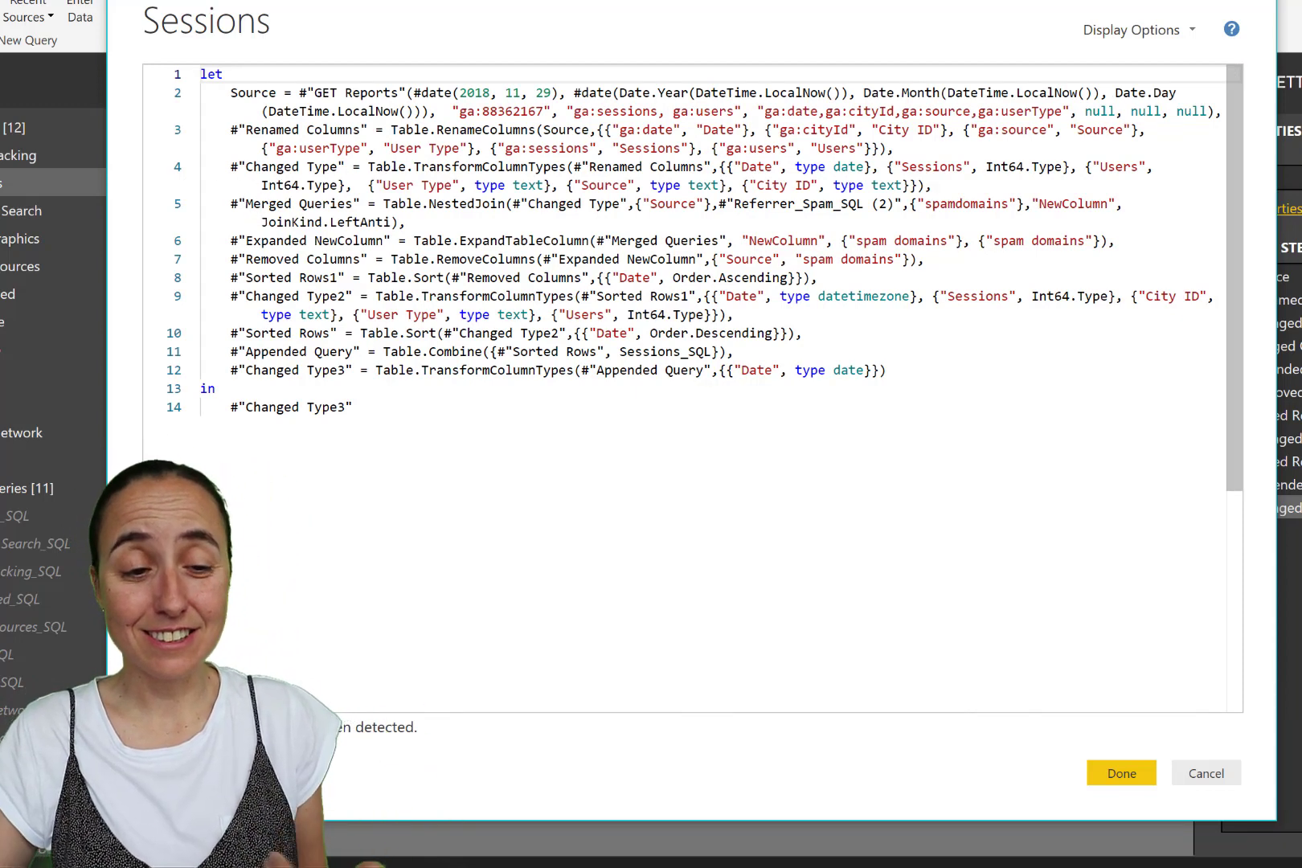
Enable Render whitespace and Display mini map in the Advanced Editor's Display Options
{"action": "left_click", "coordinate": [1184, 30]}
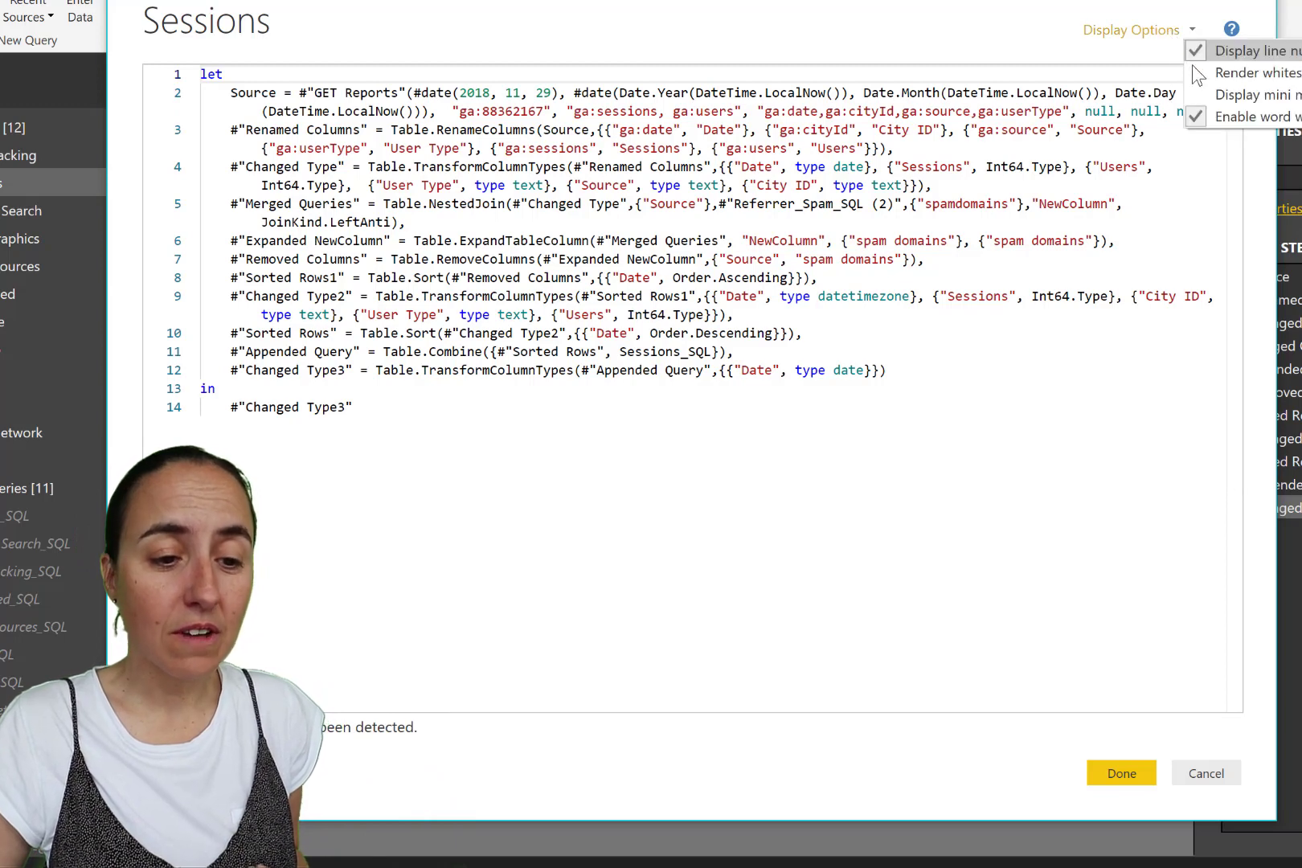
{"action": "left_click", "coordinate": [1256, 73]}
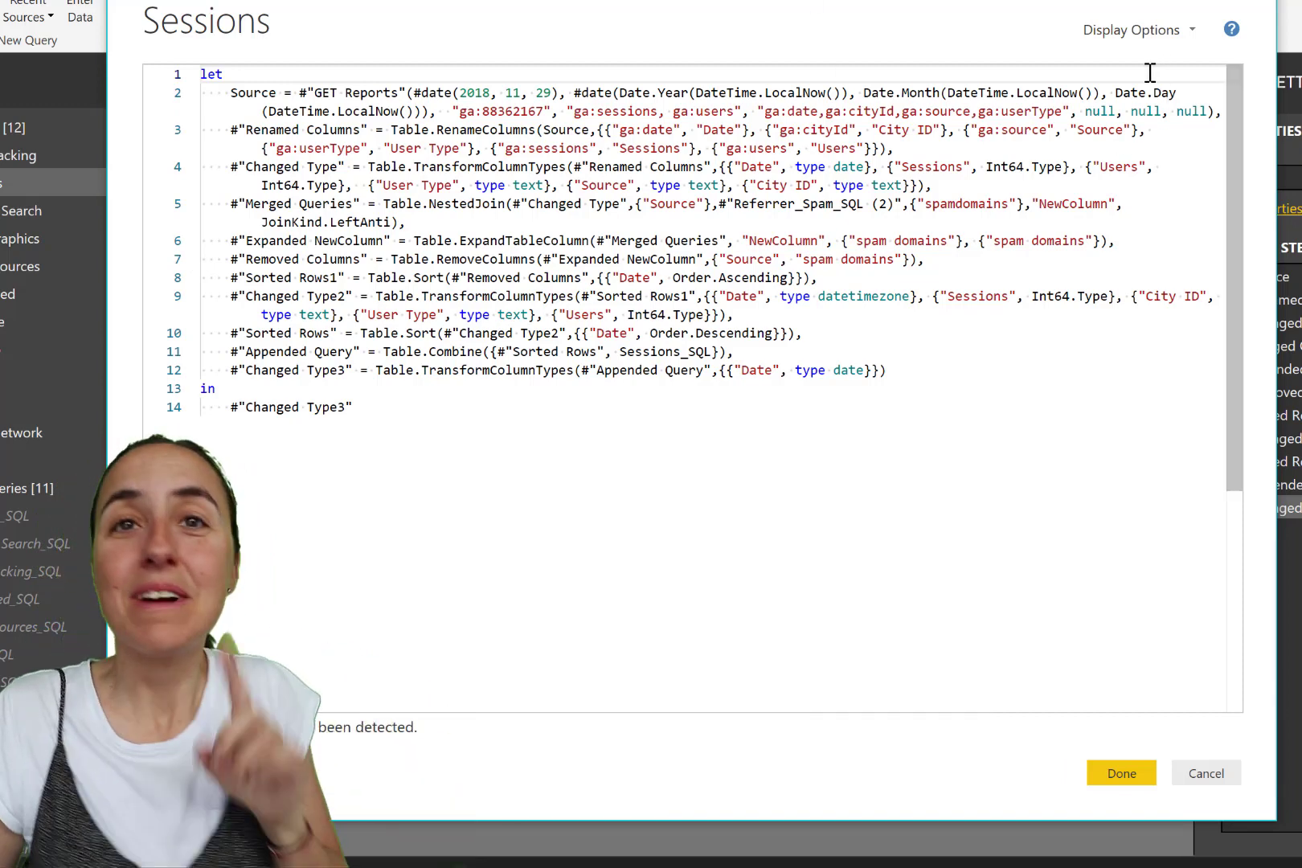
{"action": "left_click", "coordinate": [1163, 33]}
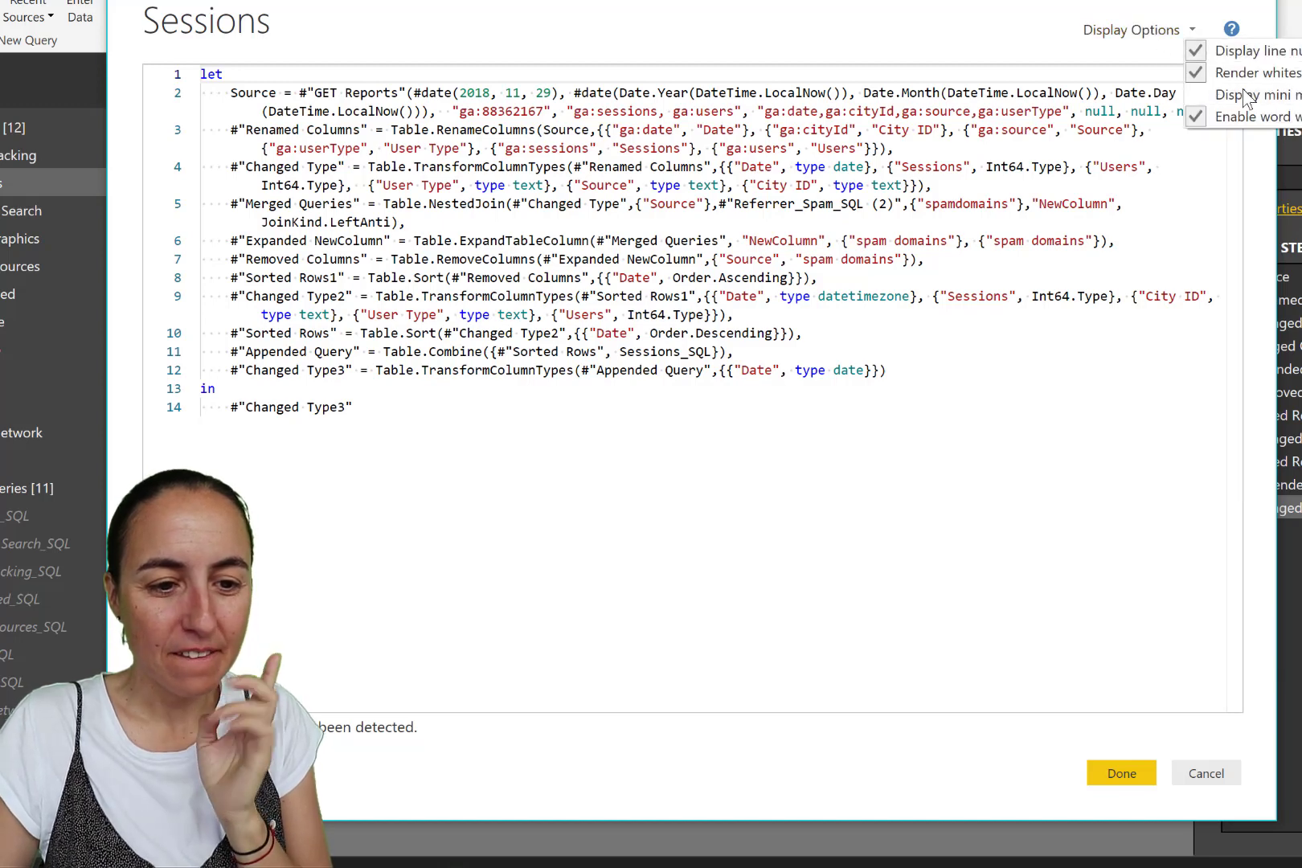
{"action": "left_click", "coordinate": [1244, 92]}
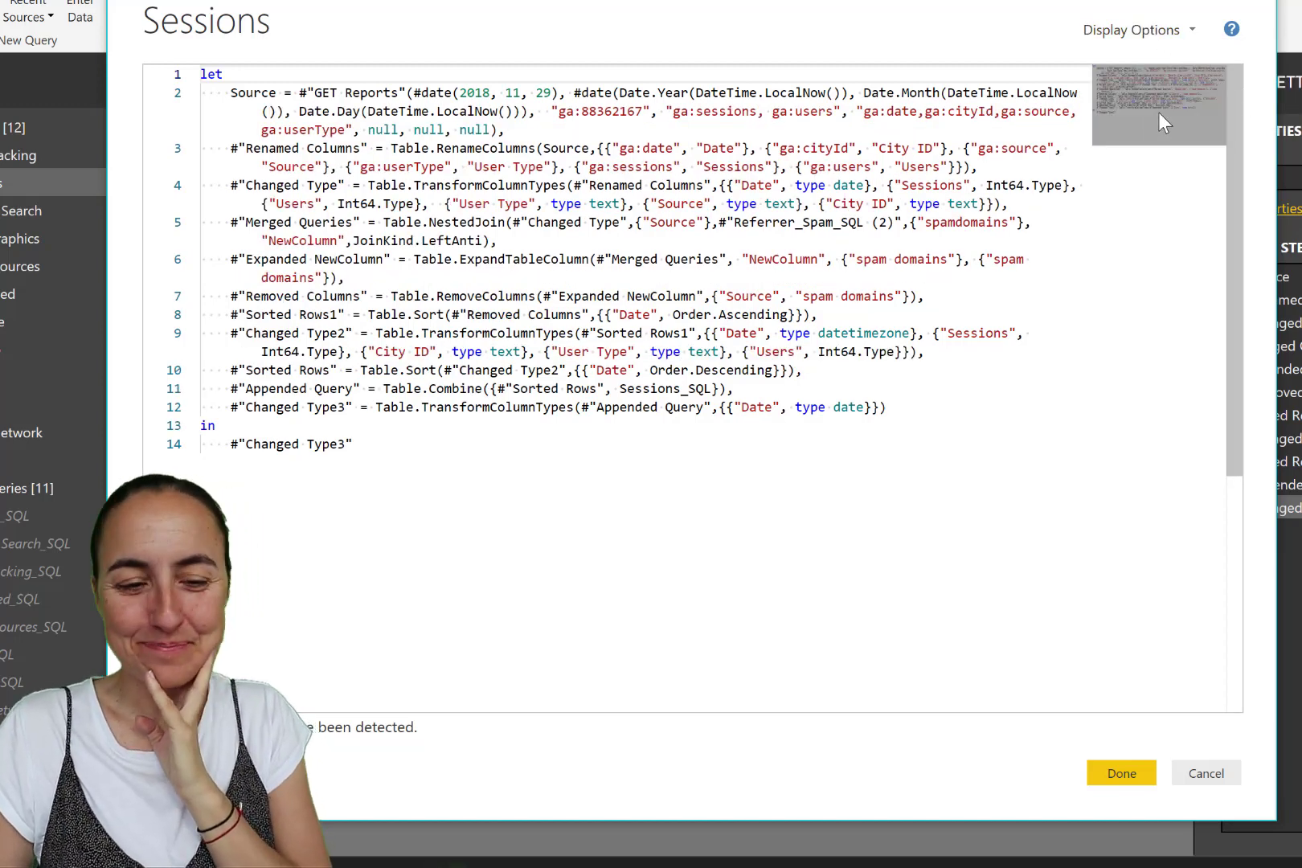
Navigate the Sessions code with the minimap, then untick Display mini map
{"action": "left_click_drag", "start_coordinate": [1162, 117], "coordinate": [1158, 153]}
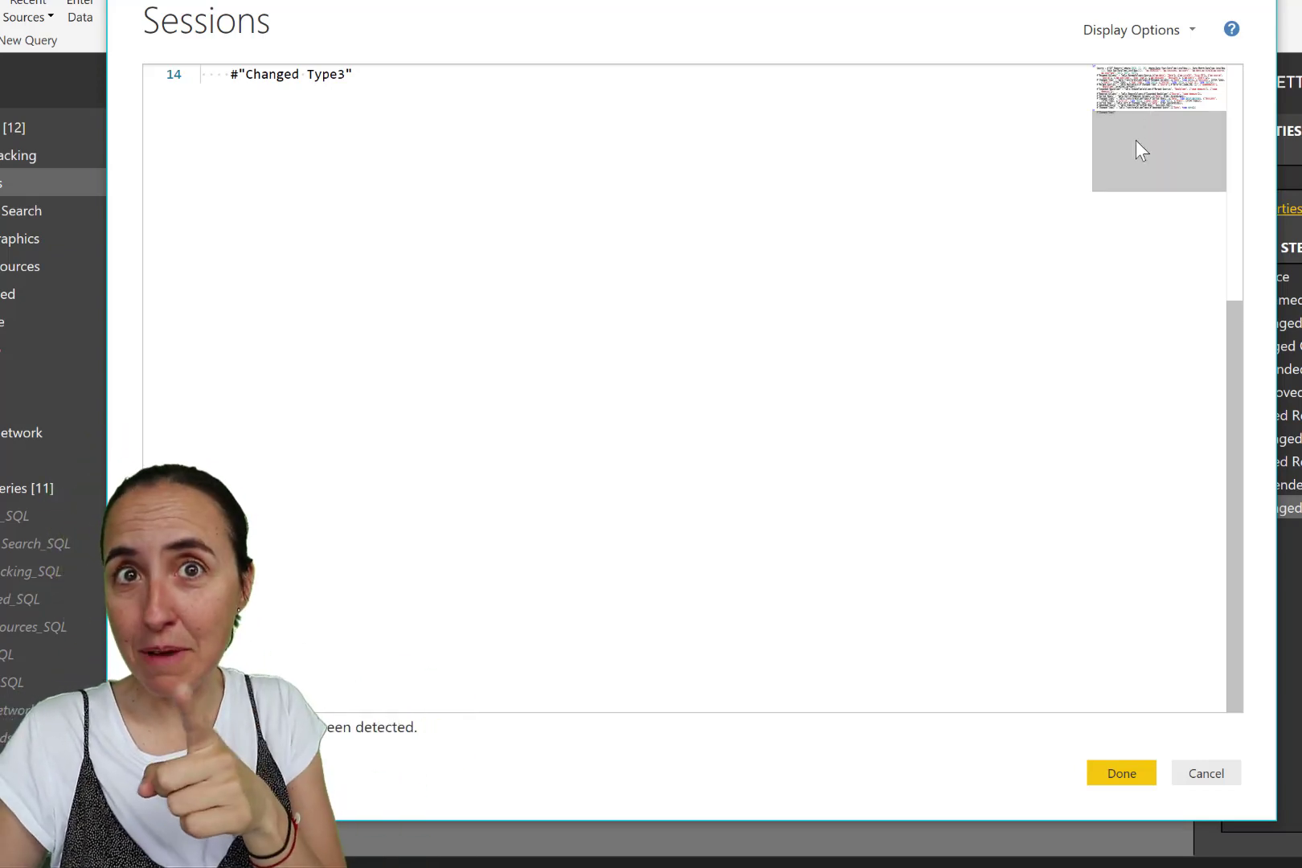
{"action": "left_click_drag", "start_coordinate": [1161, 157], "coordinate": [1166, 287]}
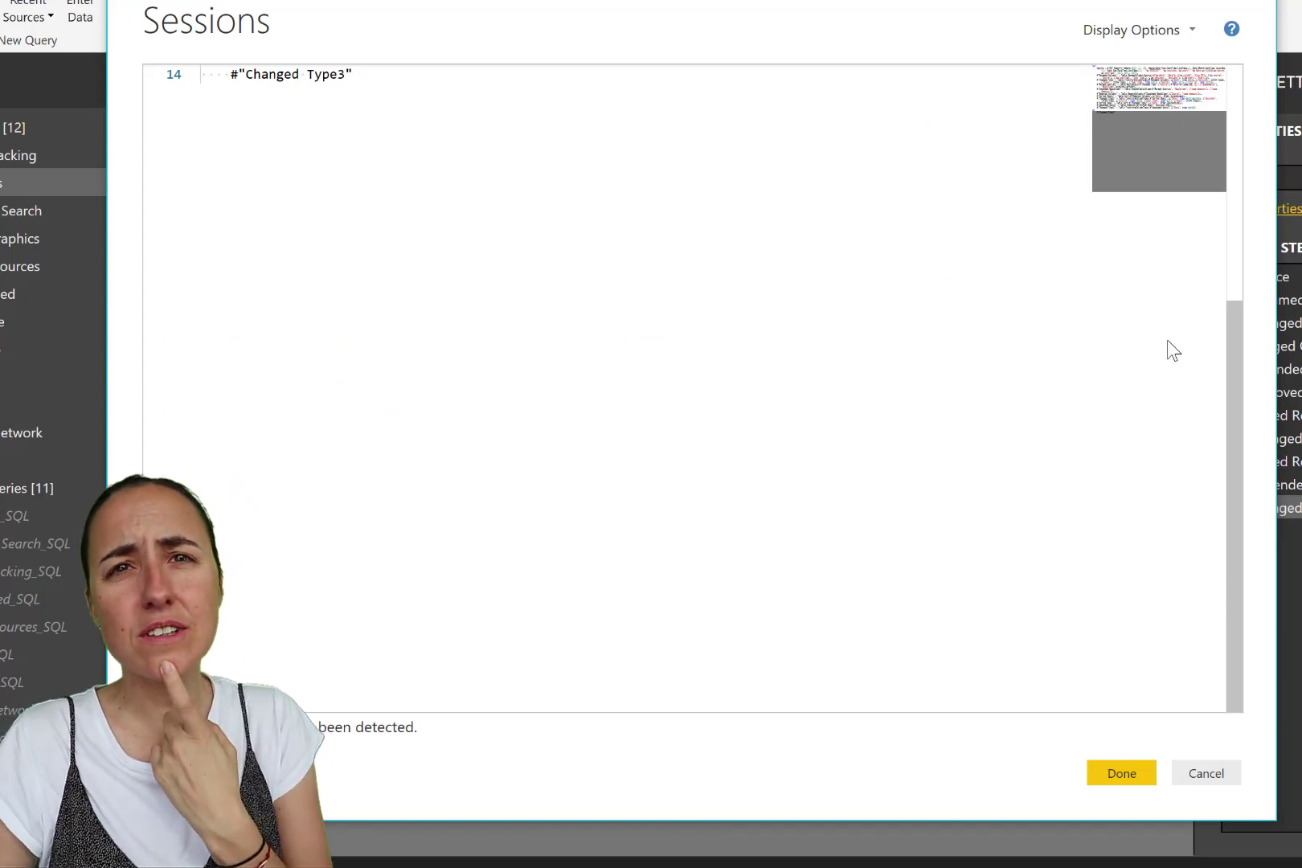
{"action": "left_click", "coordinate": [1190, 83]}
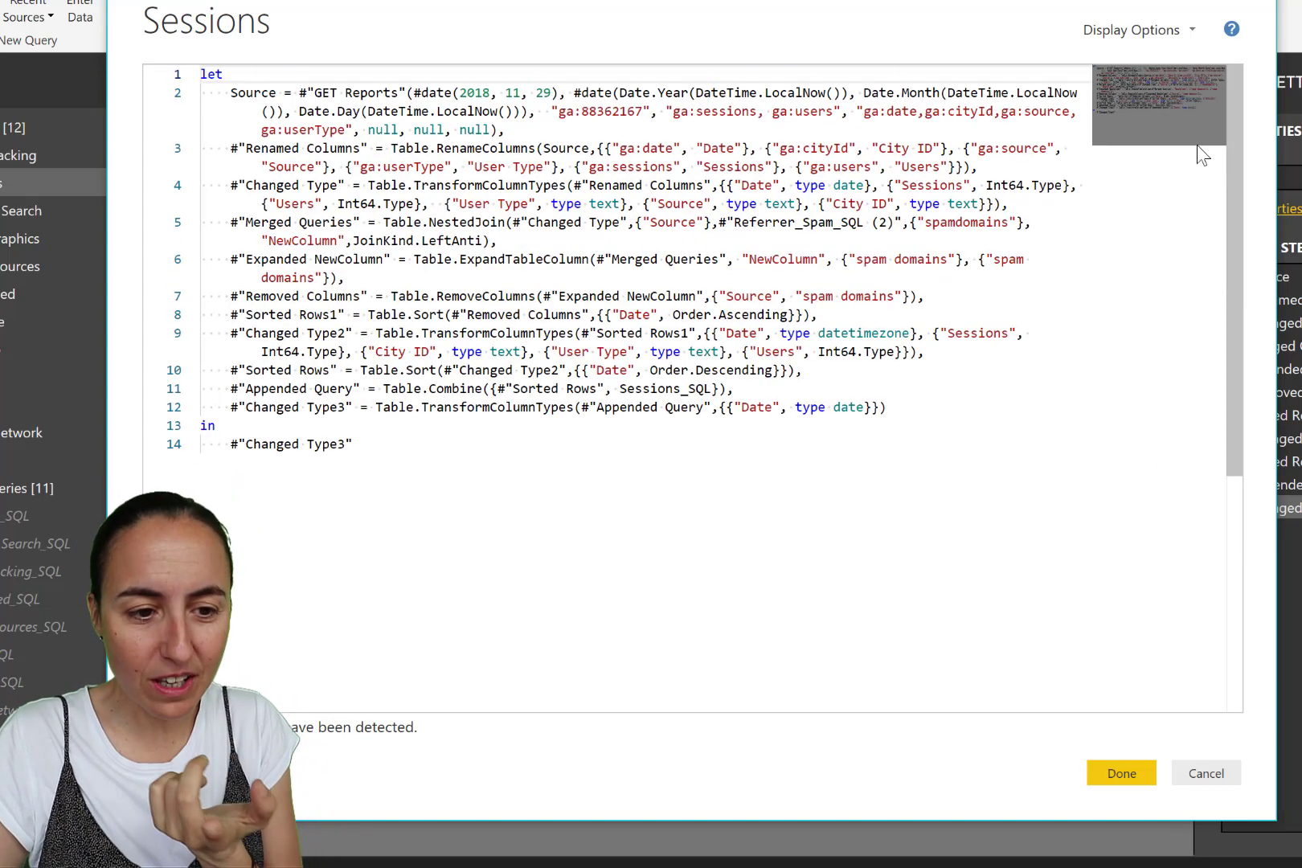
{"action": "left_click", "coordinate": [1198, 134]}
{"action": "scroll", "coordinate": [933, 554], "scroll_direction": "up", "scroll_amount": 5}
{"action": "scroll", "coordinate": [962, 511], "scroll_direction": "down", "scroll_amount": 5}
{"action": "scroll", "coordinate": [976, 471], "scroll_direction": "up", "scroll_amount": 3}
{"action": "scroll", "coordinate": [976, 471], "scroll_direction": "up", "scroll_amount": 2}
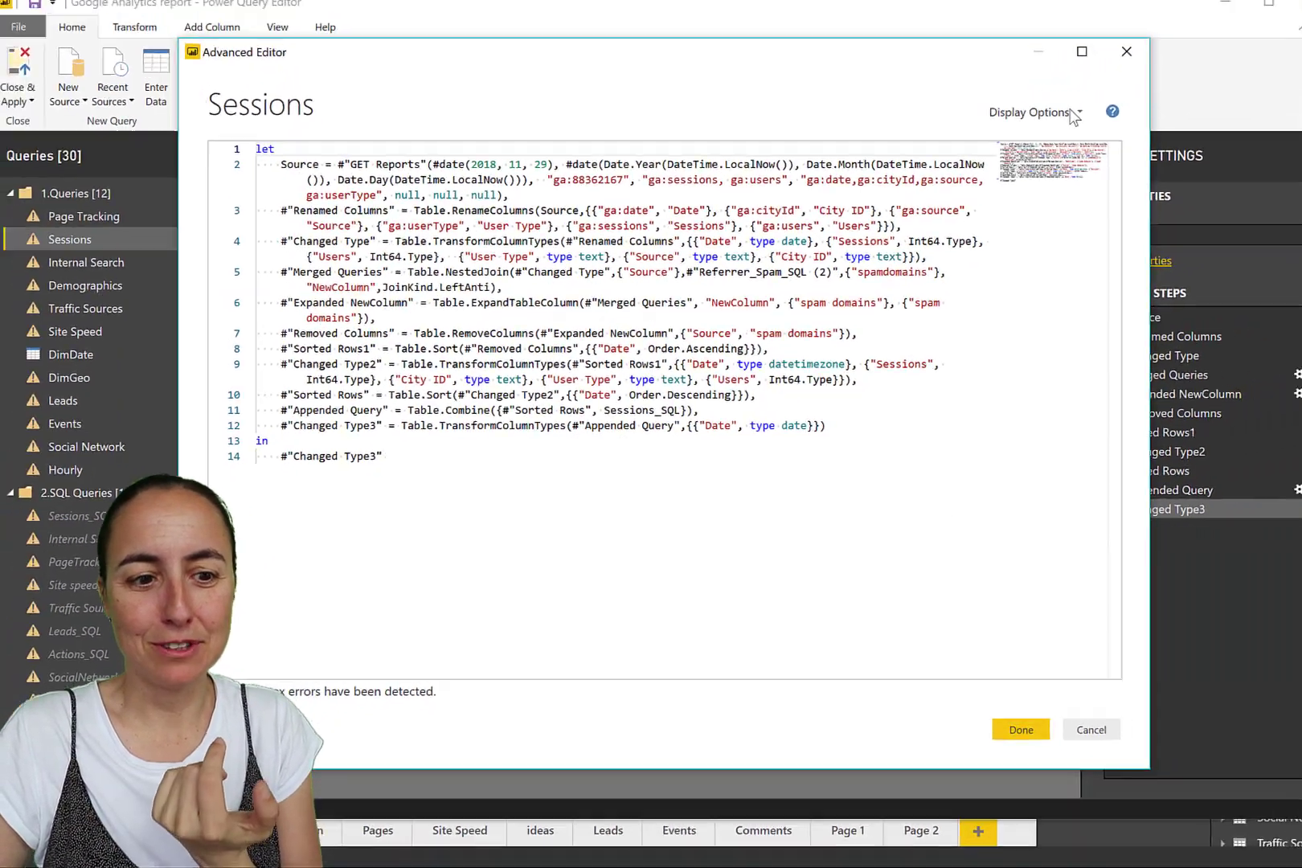
{"action": "left_click", "coordinate": [1073, 114]}
{"action": "left_click", "coordinate": [1100, 166]}
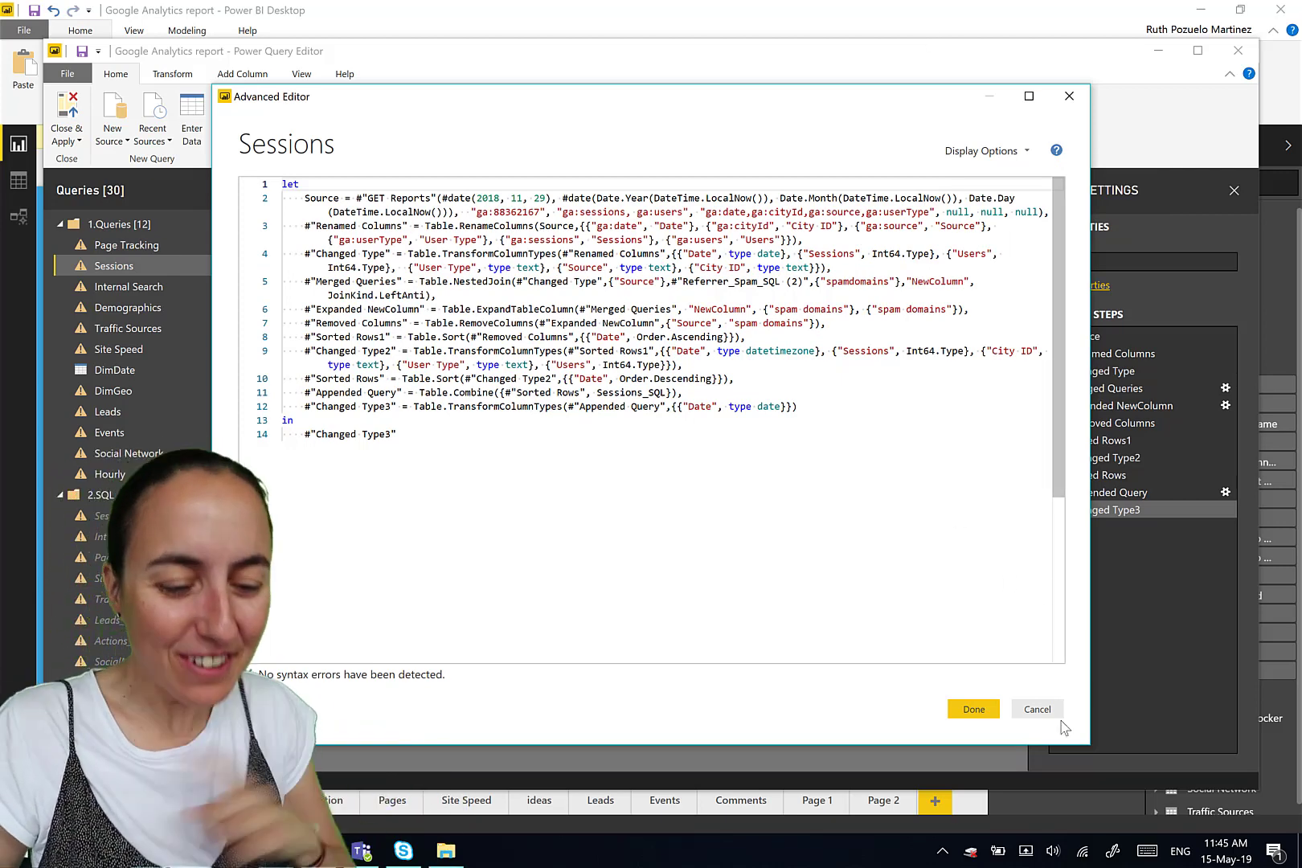
Cancel the Advanced Editor without saving any code changes
{"action": "left_click", "coordinate": [1035, 707]}
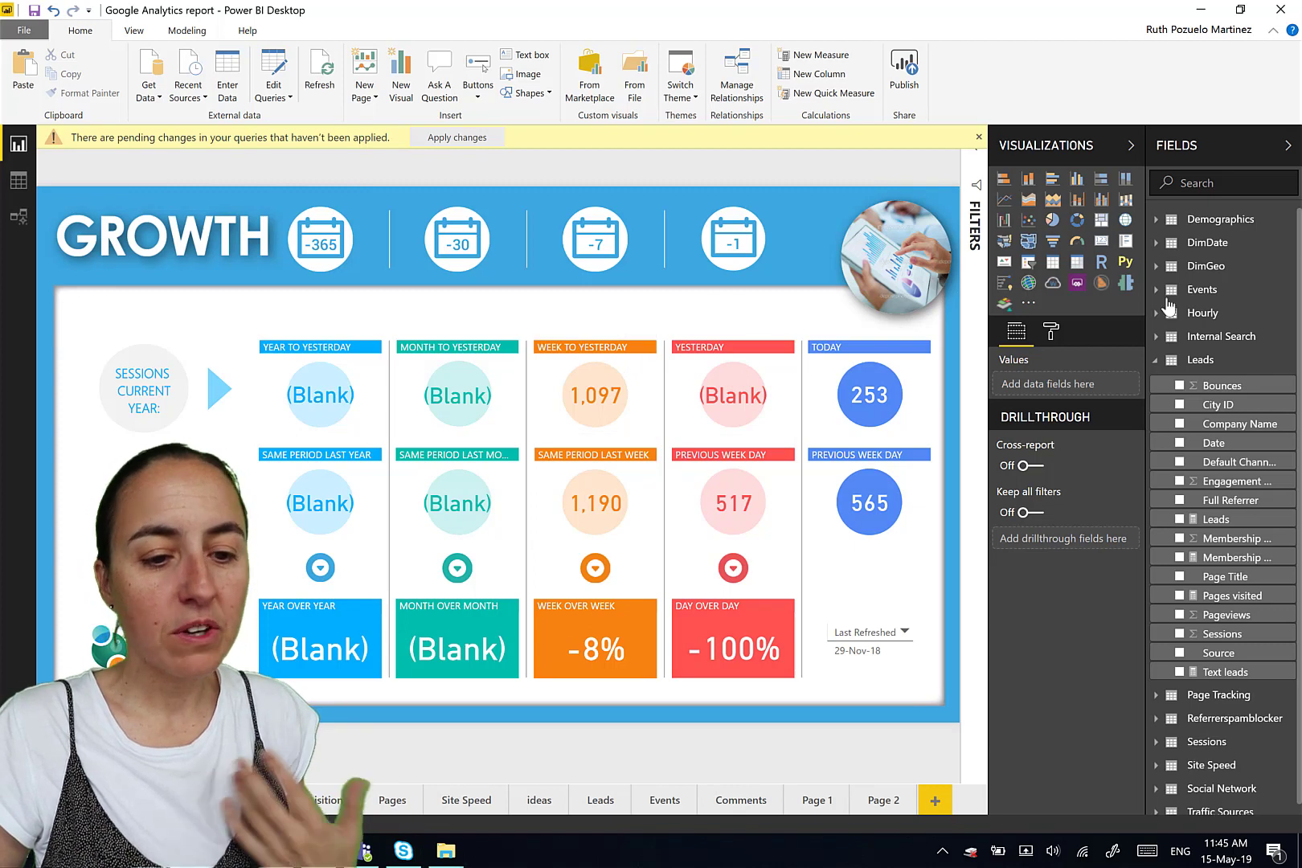
Add a Membership Goal card and paint the Week To Yesterday visual's formatting onto the 2387 card
{"action": "left_click", "coordinate": [1101, 241]}
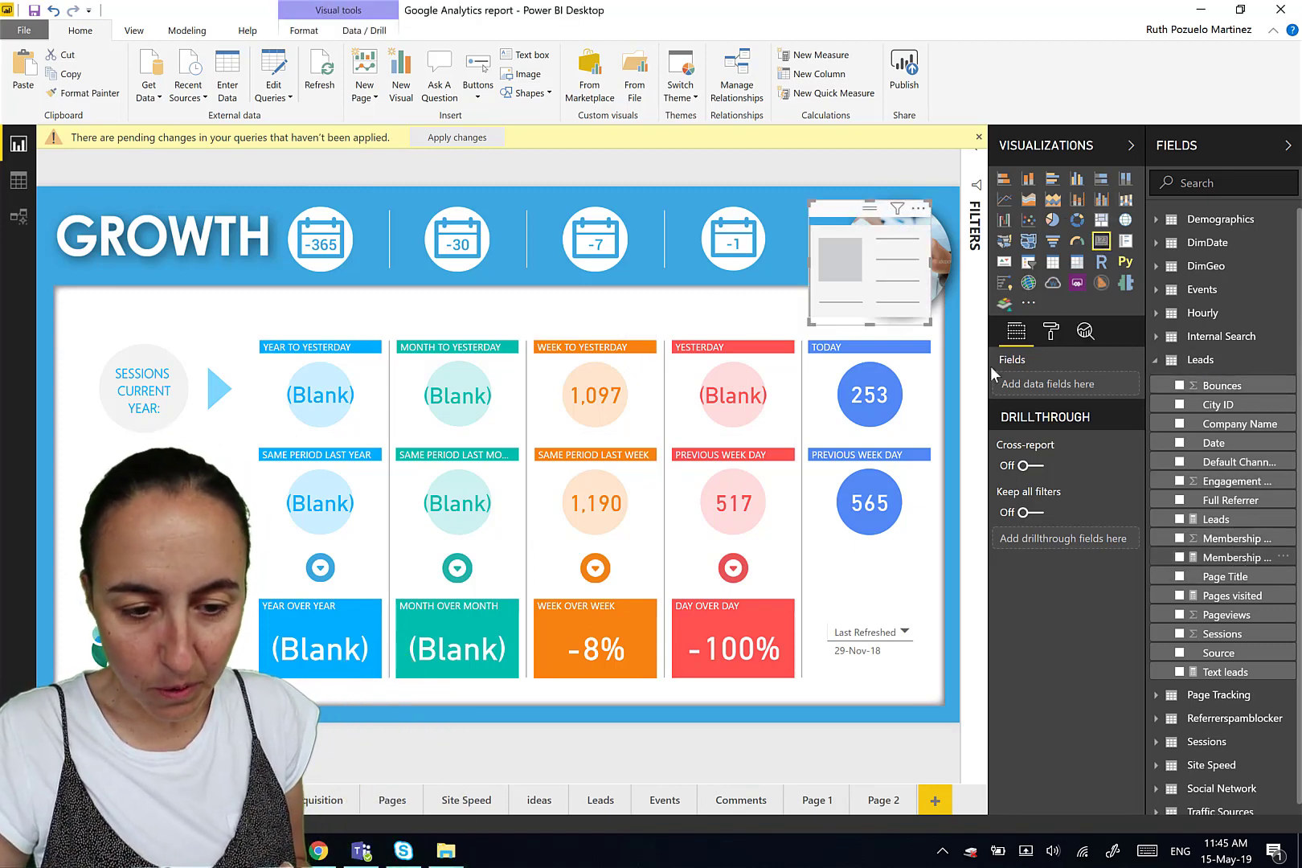
{"action": "left_click_drag", "start_coordinate": [979, 350], "coordinate": [164, 280]}
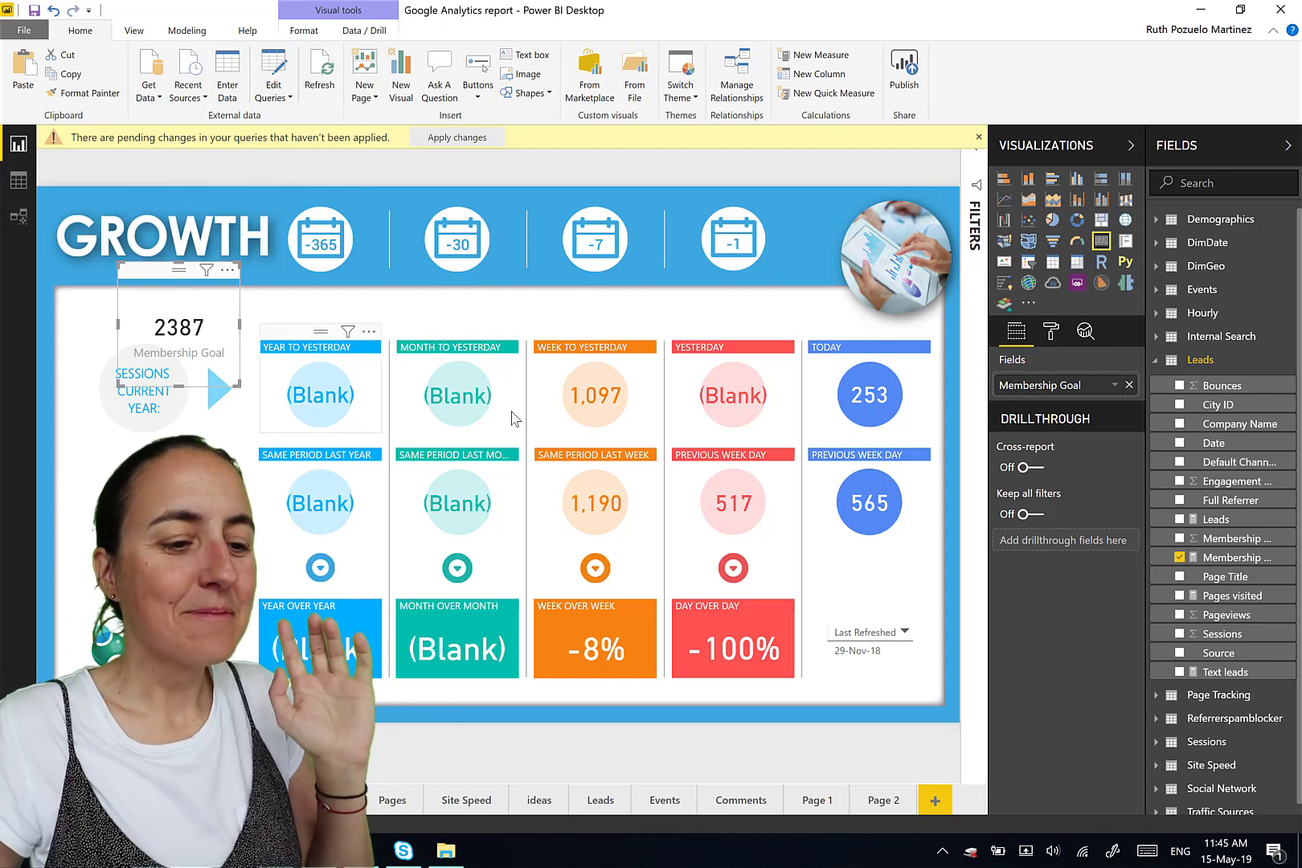
{"action": "left_click", "coordinate": [611, 366]}
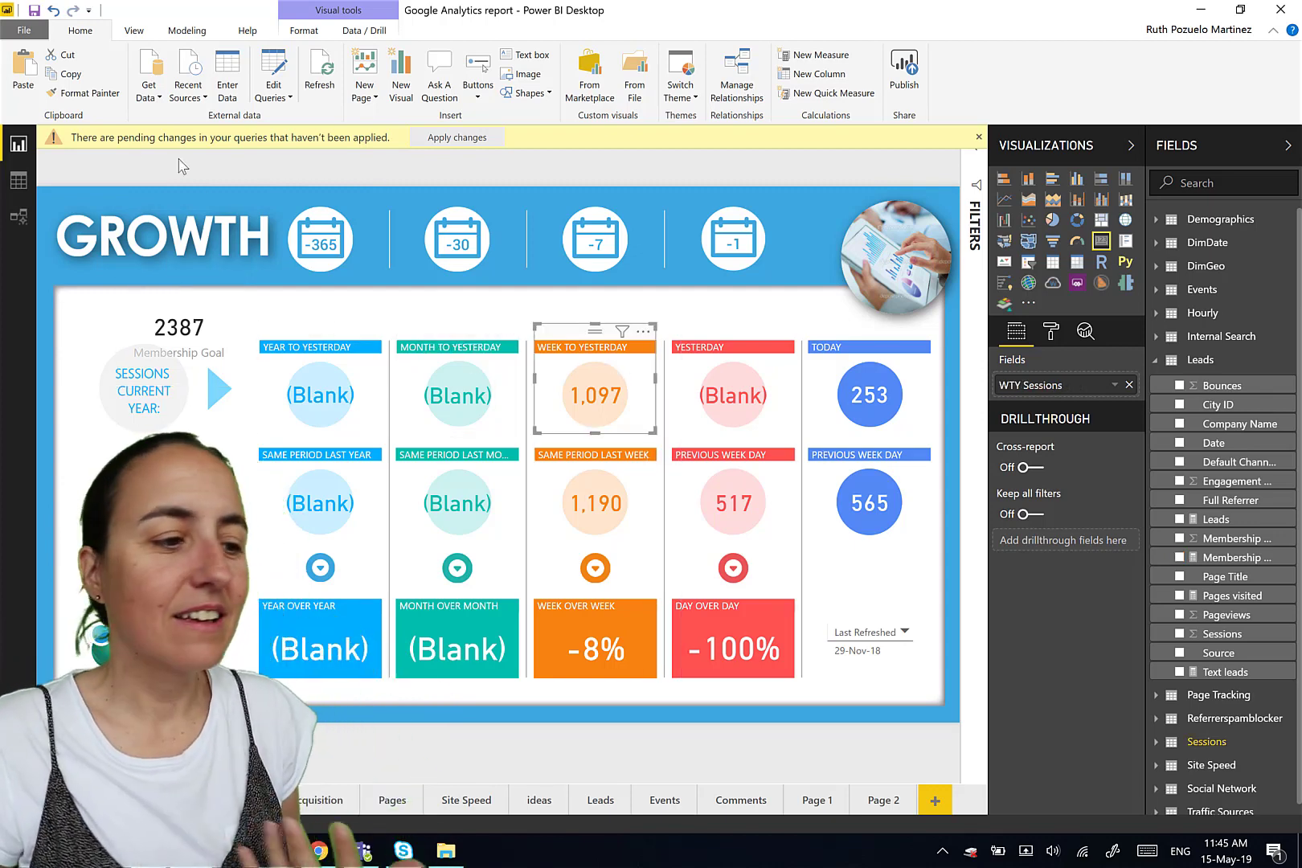
{"action": "left_click", "coordinate": [80, 94]}
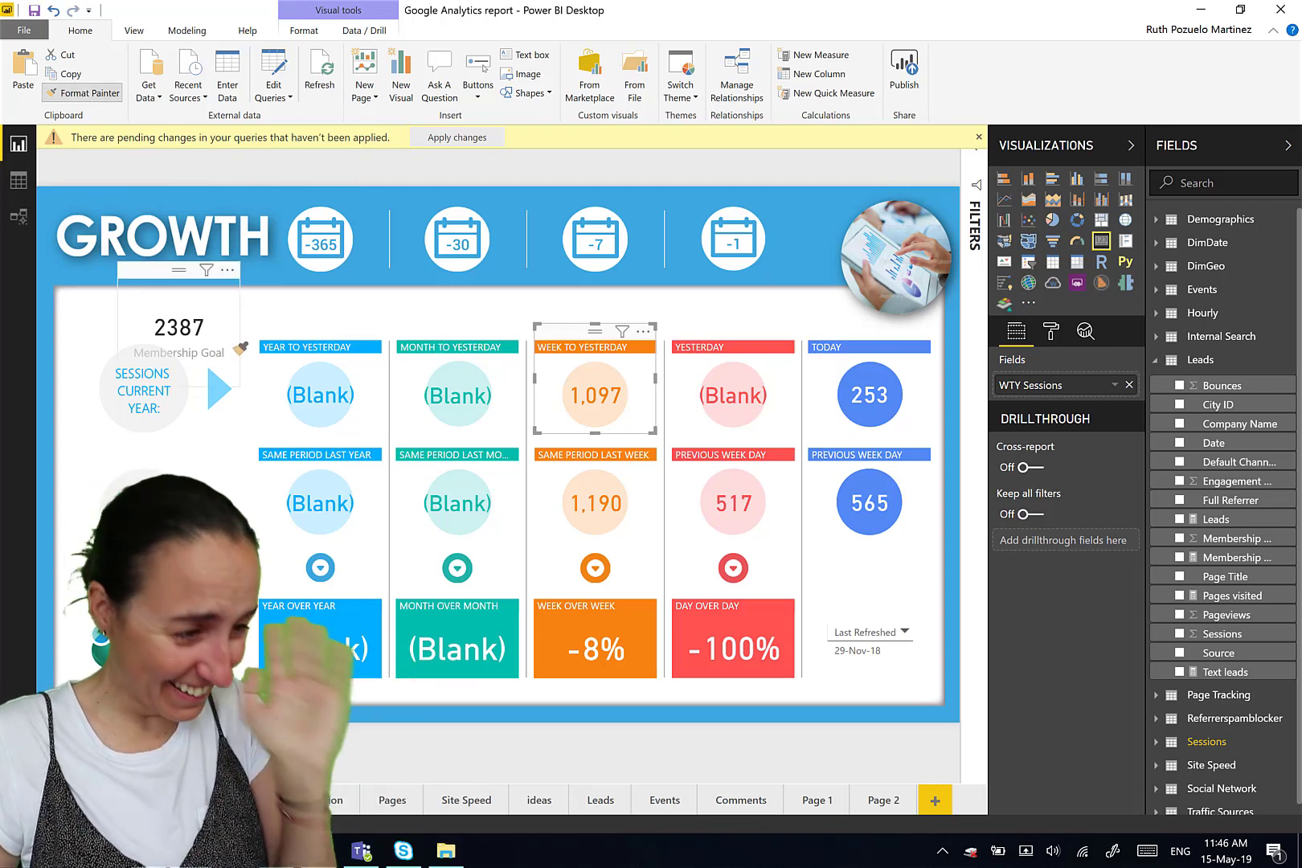
{"action": "left_click", "coordinate": [207, 313]}
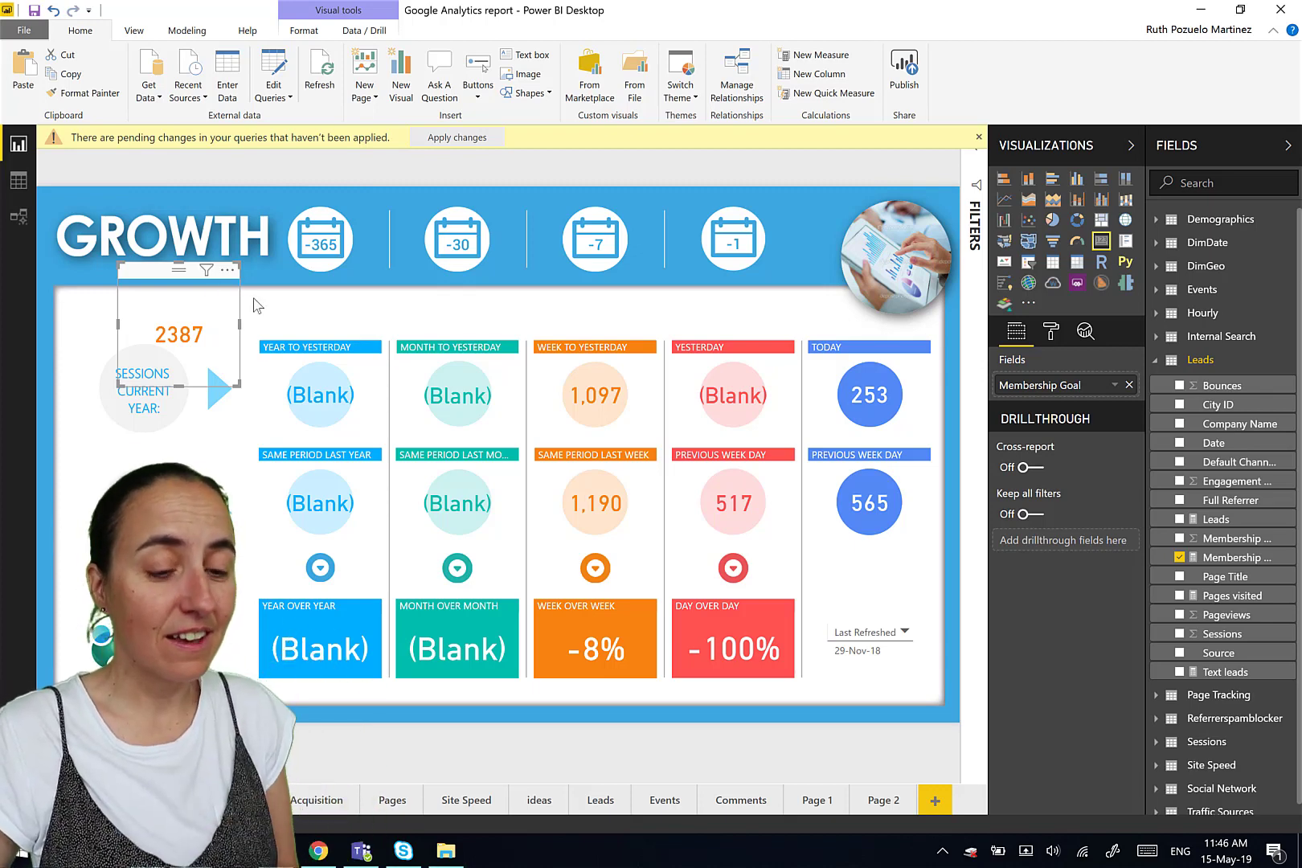
Set the 2387 card's Title text to 'title' in the Format pane
{"action": "left_click", "coordinate": [1051, 332]}
{"action": "left_click", "coordinate": [1033, 491]}
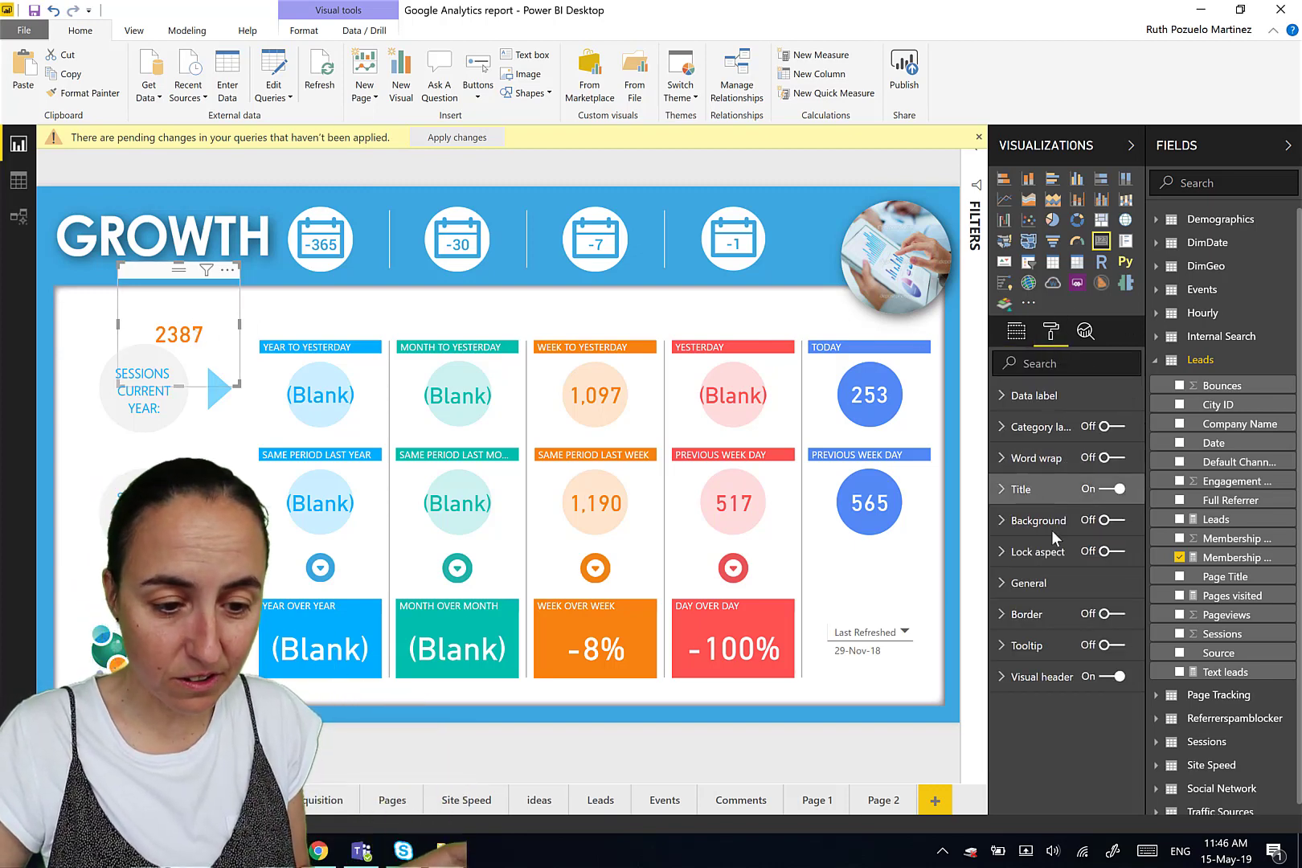
{"action": "left_click", "coordinate": [1061, 535]}
{"action": "type", "text": "title"}
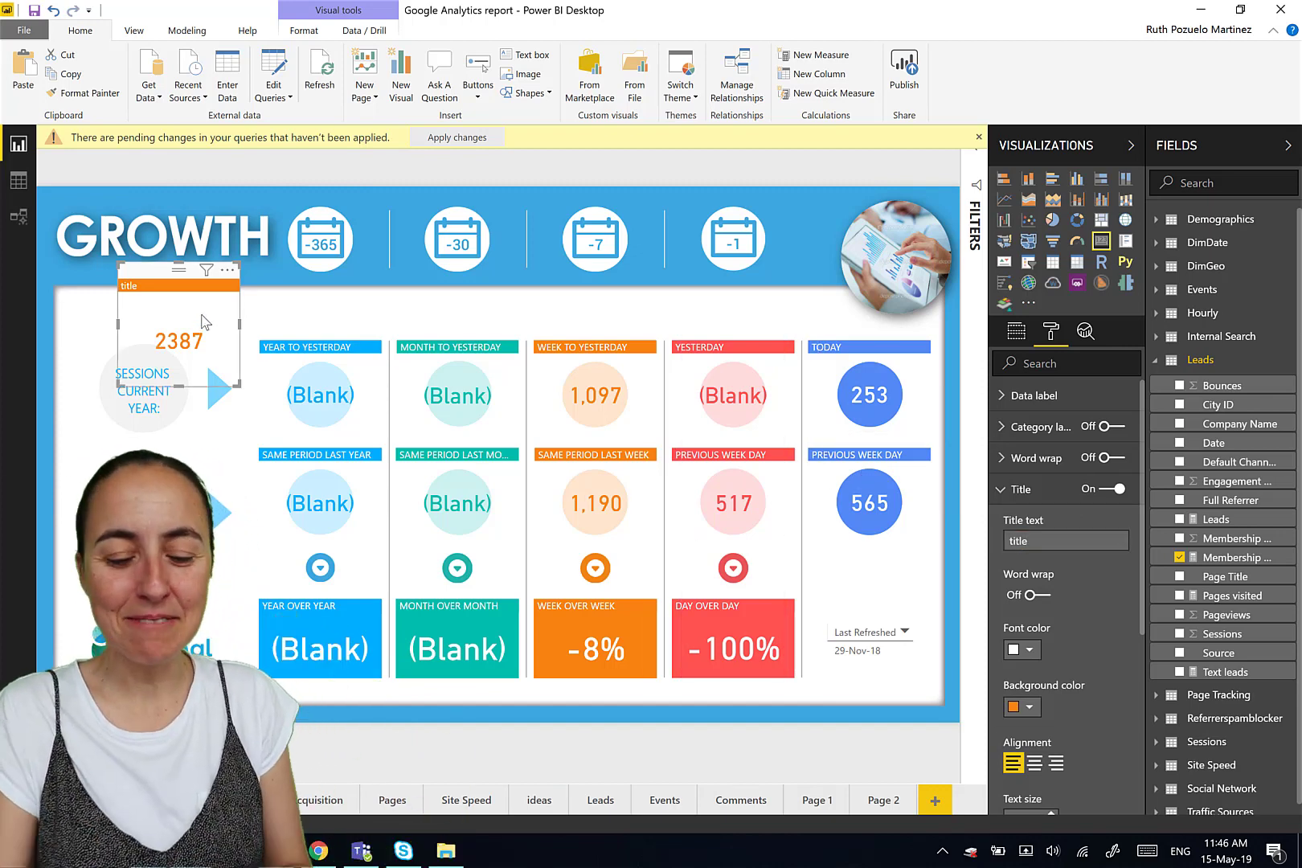
Delete the selected 2387 sessions card from the GROWTH page
{"action": "key", "text": "Delete"}
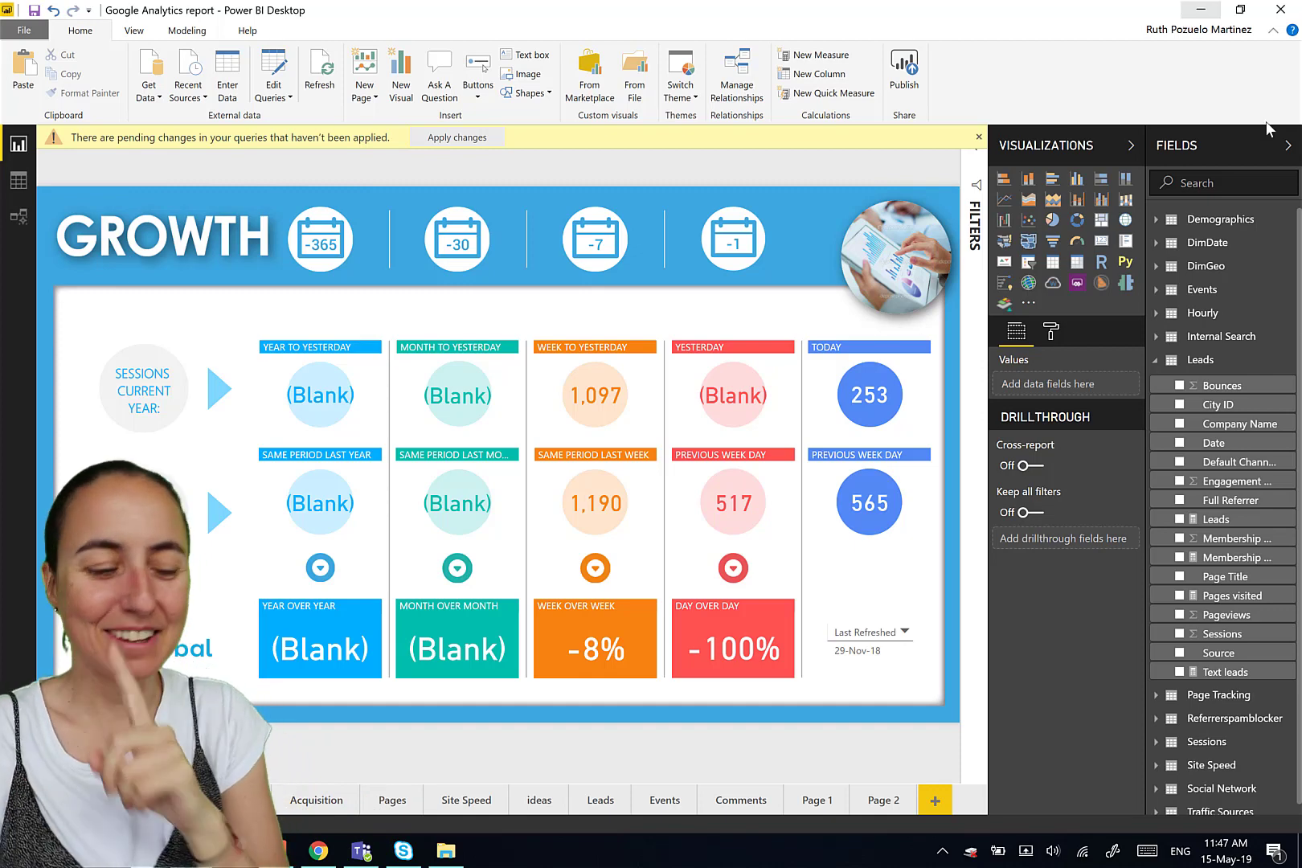
Visit Page 1, dismiss the pending query changes banner, and toggle the Filters pane open and closed
{"action": "left_click", "coordinate": [816, 801]}
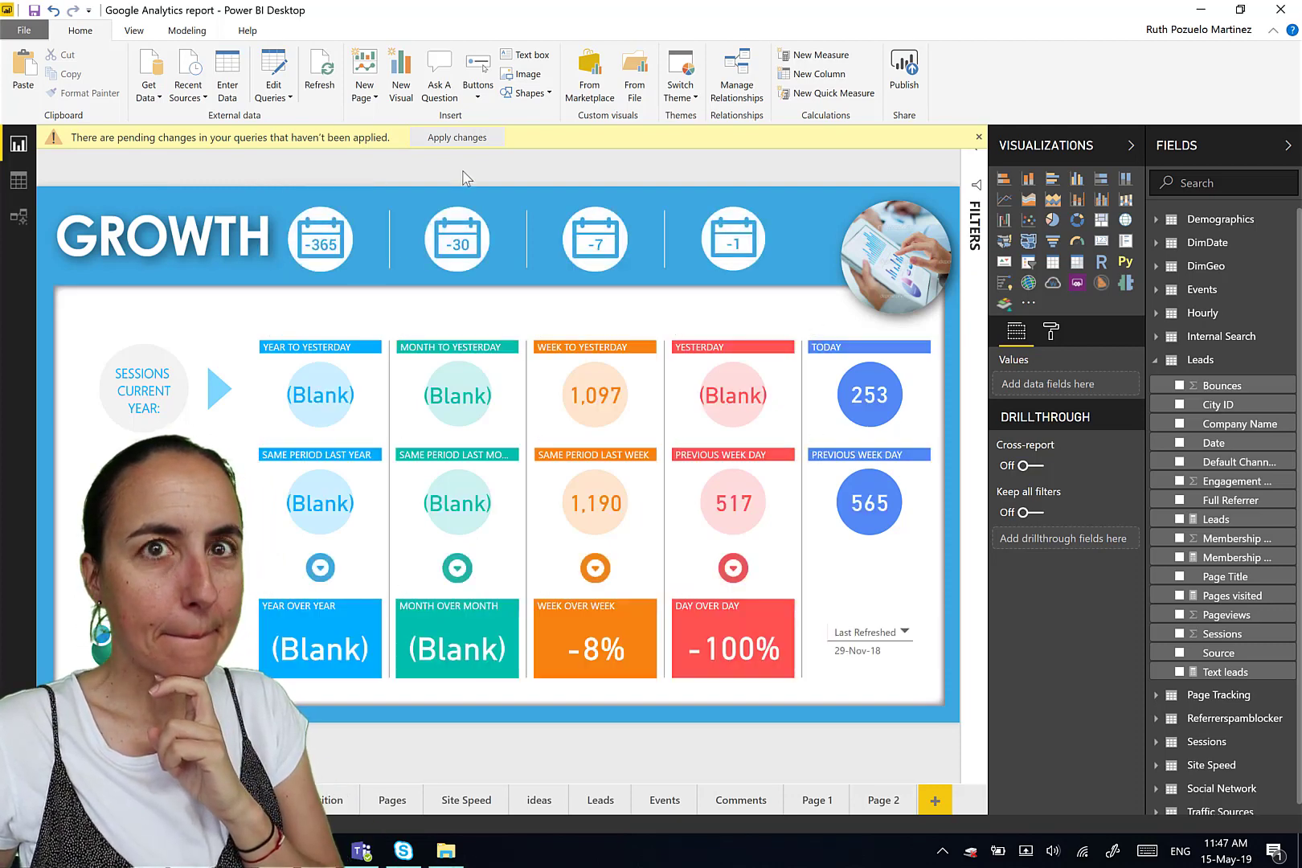
{"action": "left_click", "coordinate": [979, 138]}
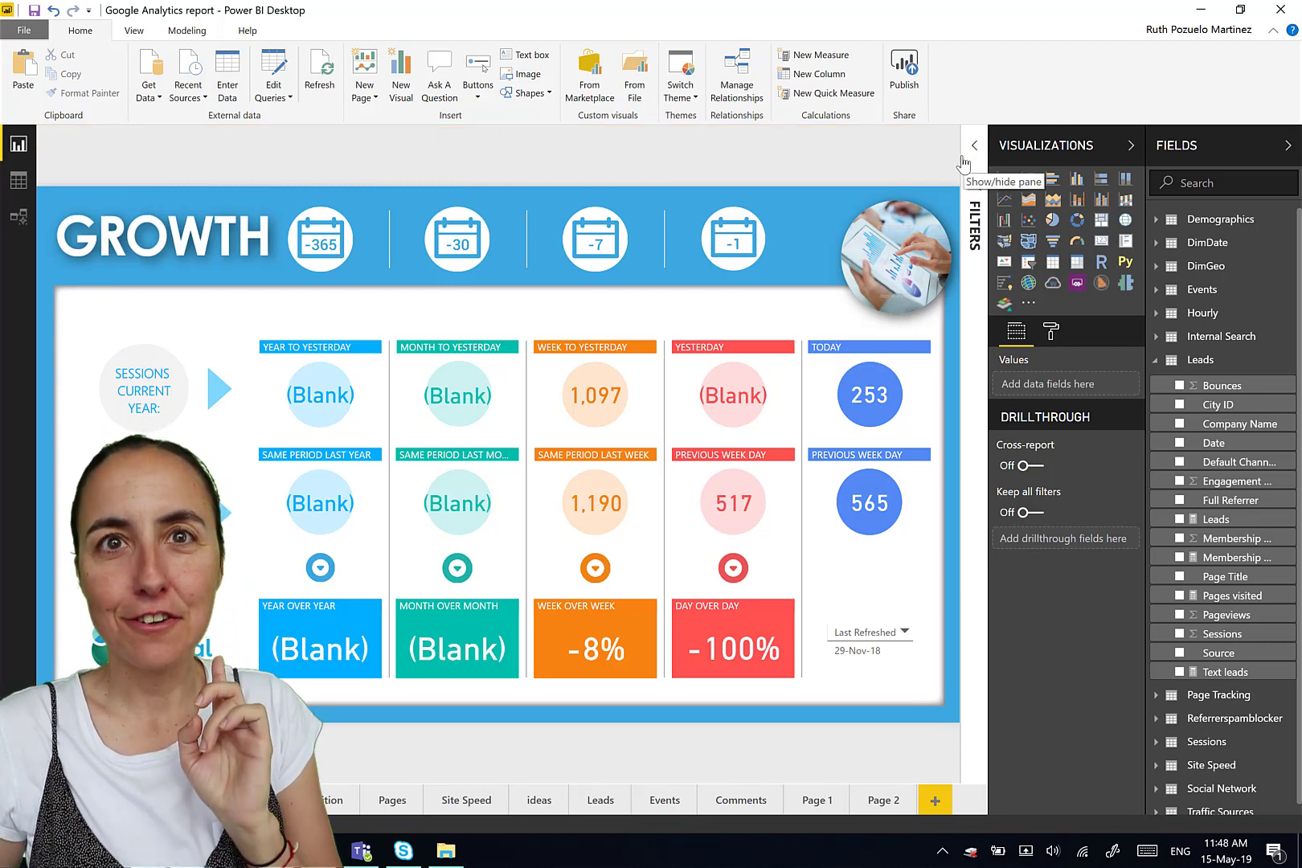
{"action": "left_click", "coordinate": [975, 147]}
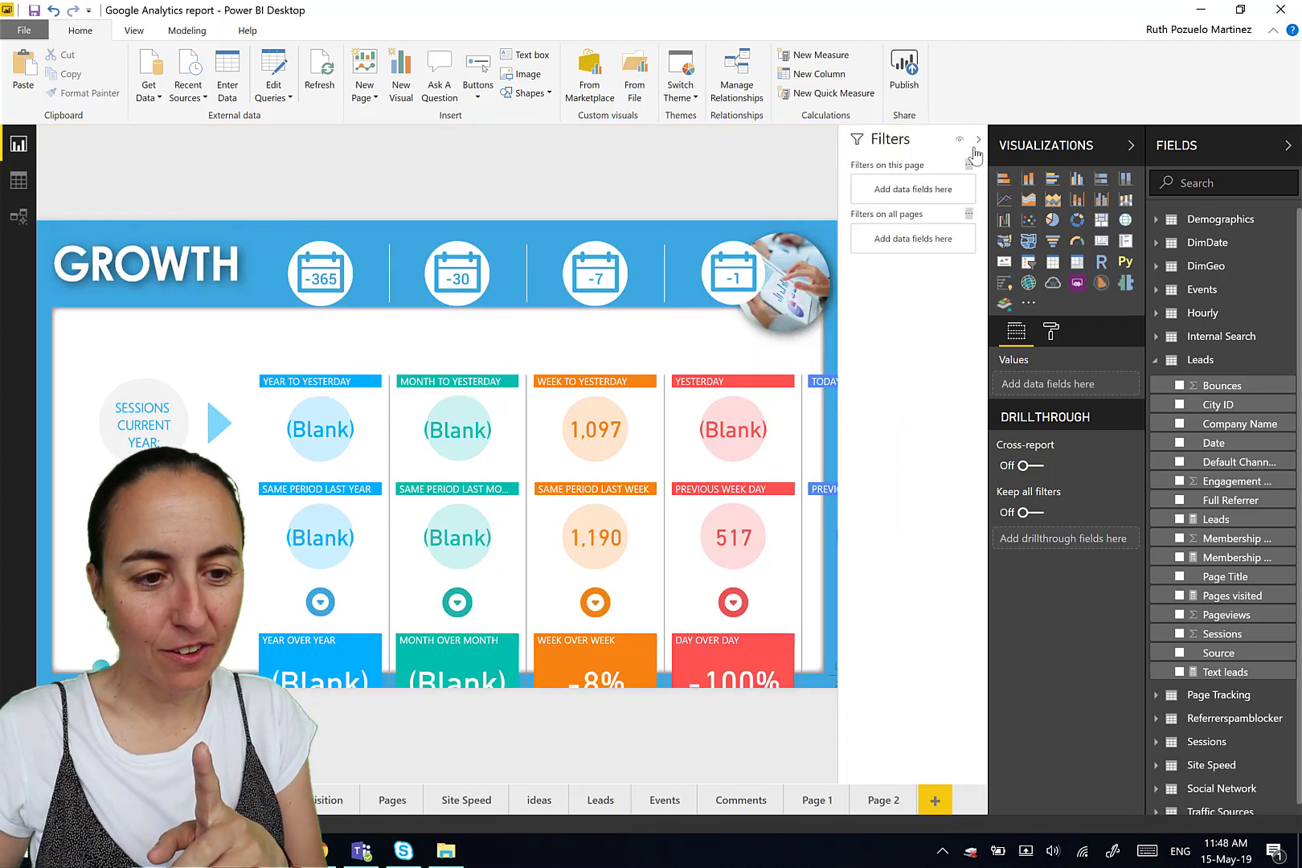
{"action": "left_click", "coordinate": [977, 143]}
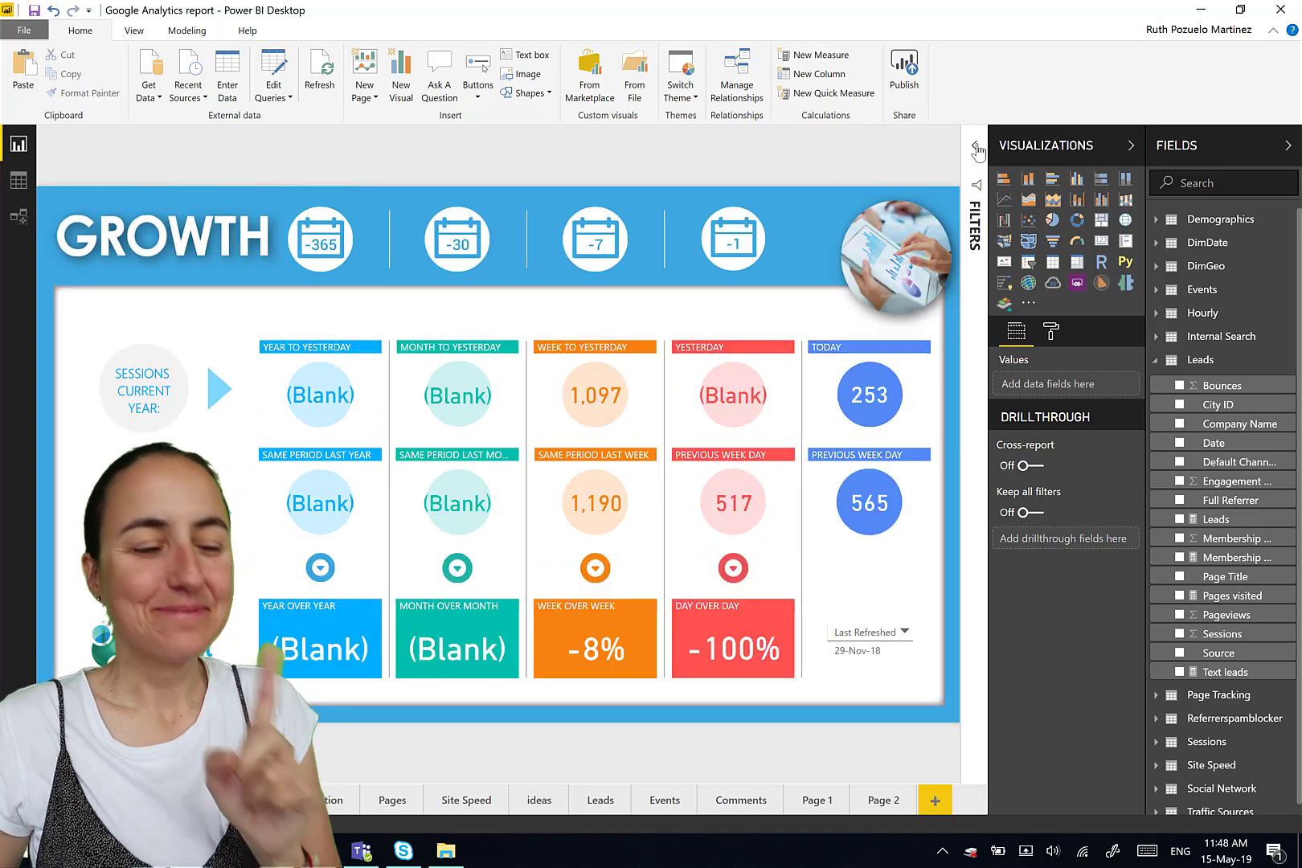
Open the Bookmarks pane, add Bookmark 1 for GROWTH, try it, and expand the Filters pane
{"action": "left_click", "coordinate": [137, 32]}
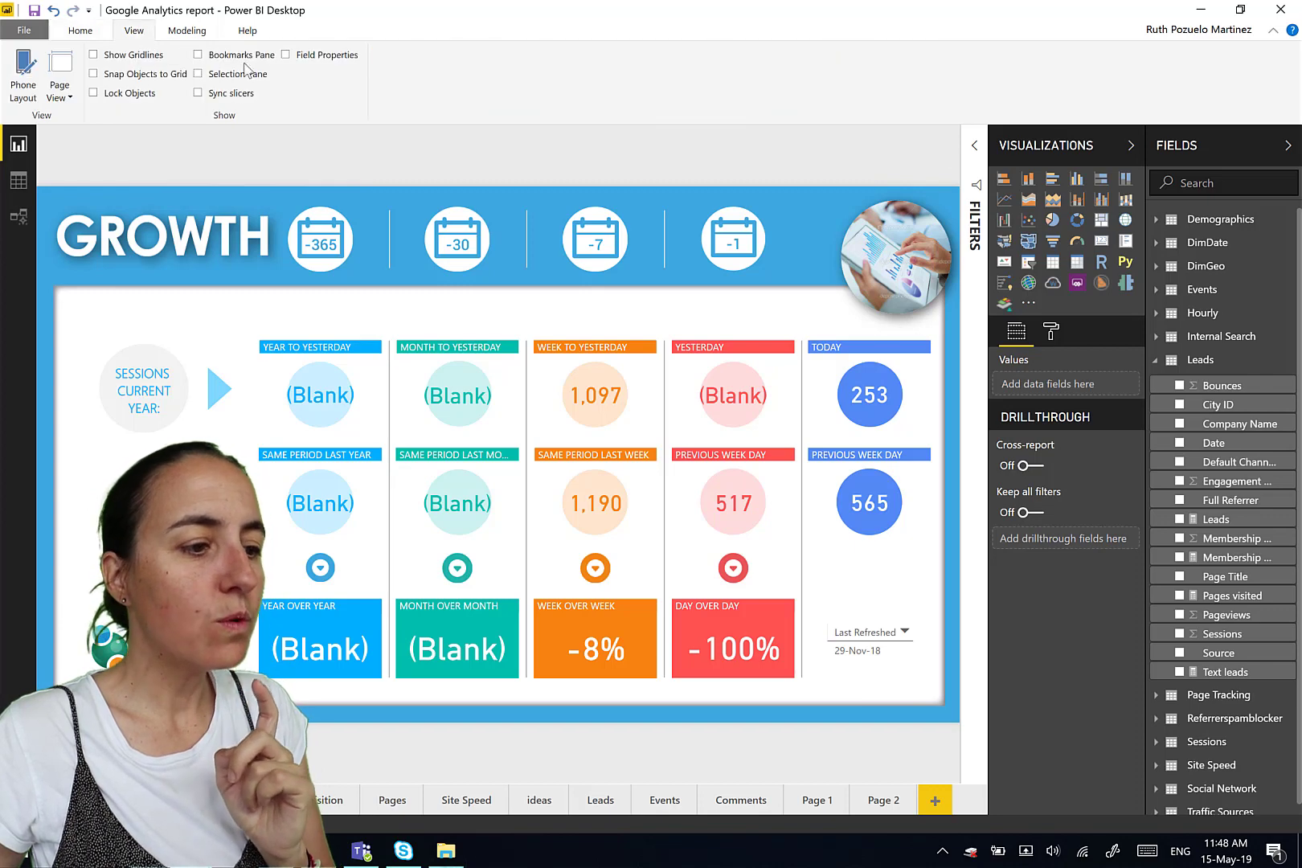
{"action": "left_click", "coordinate": [199, 55]}
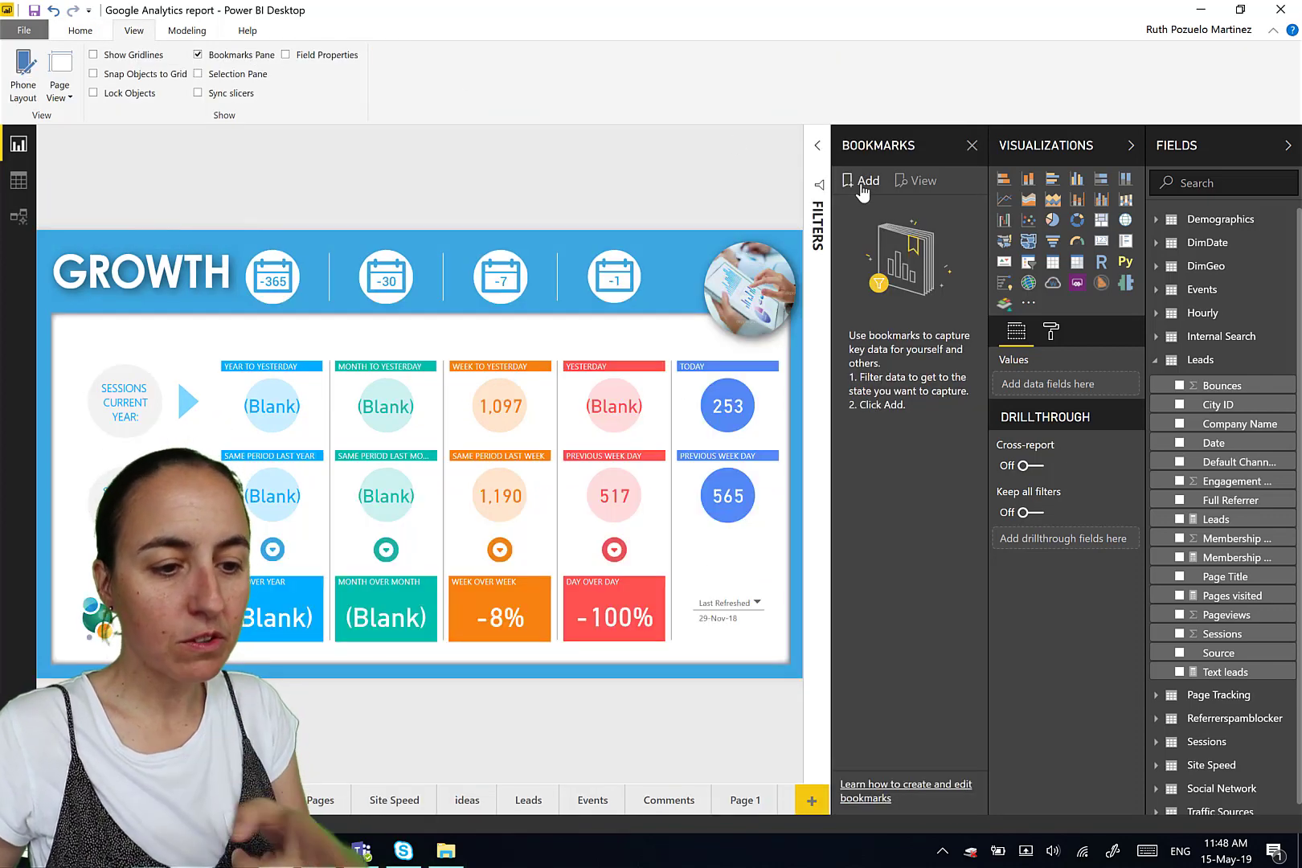
{"action": "left_click", "coordinate": [863, 182]}
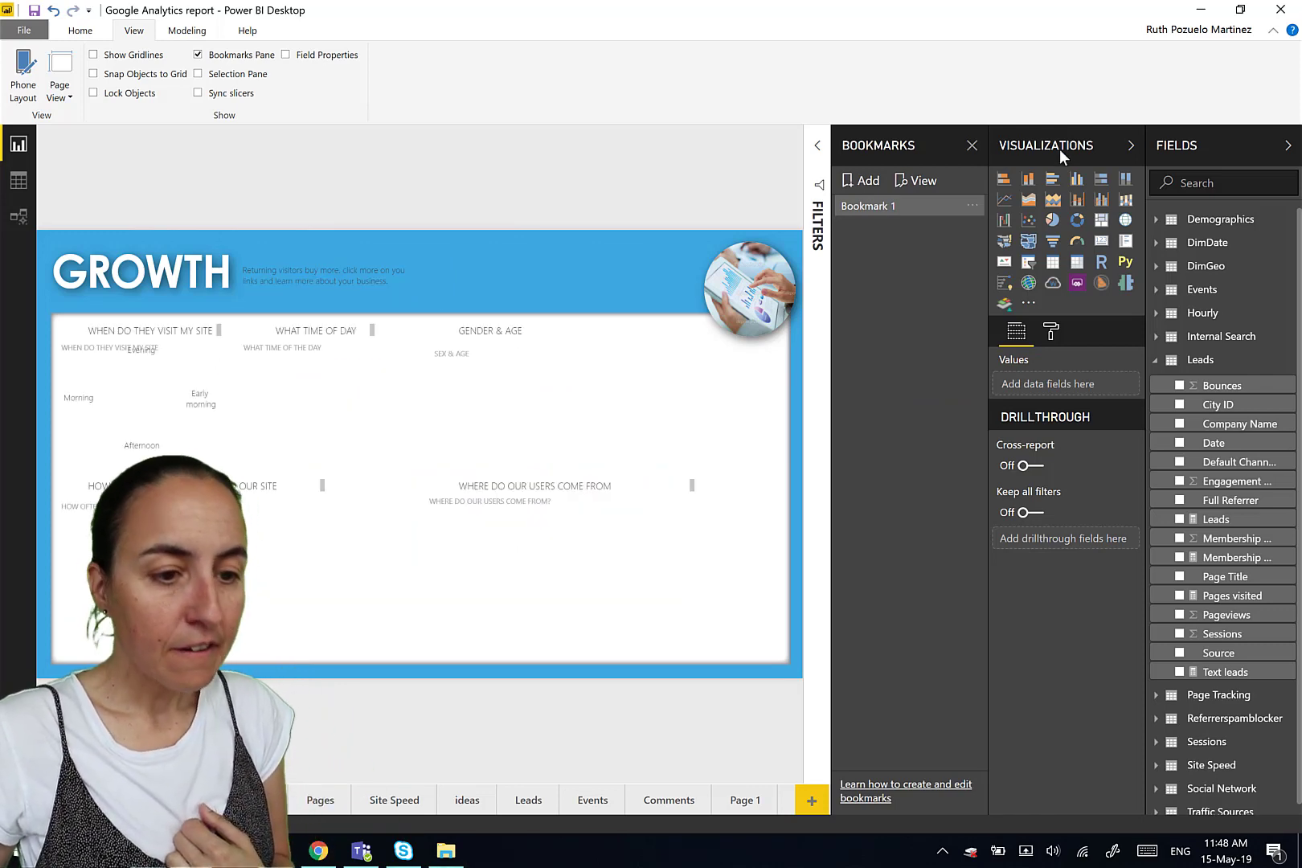
{"action": "left_click", "coordinate": [875, 211]}
{"action": "left_click", "coordinate": [874, 210]}
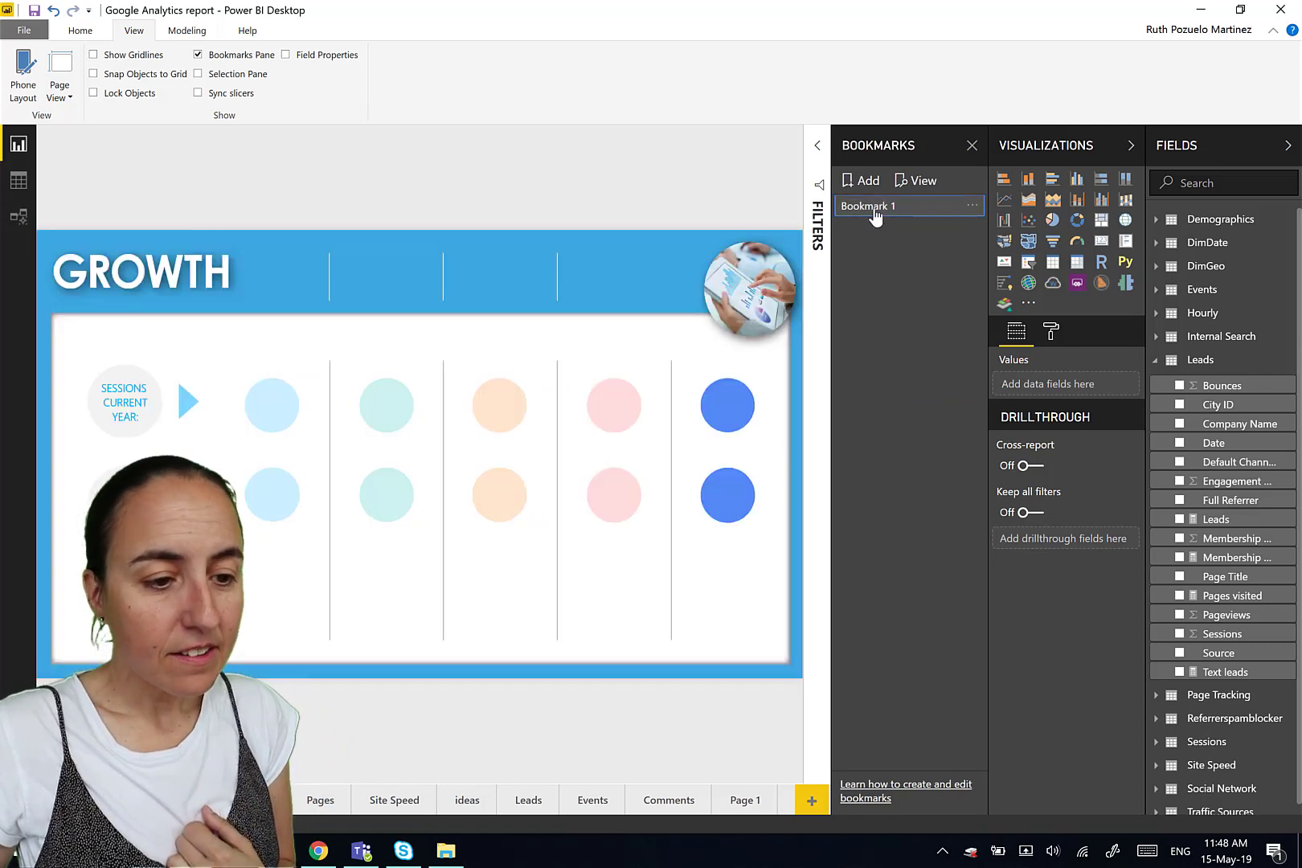
{"action": "left_click", "coordinate": [821, 138]}
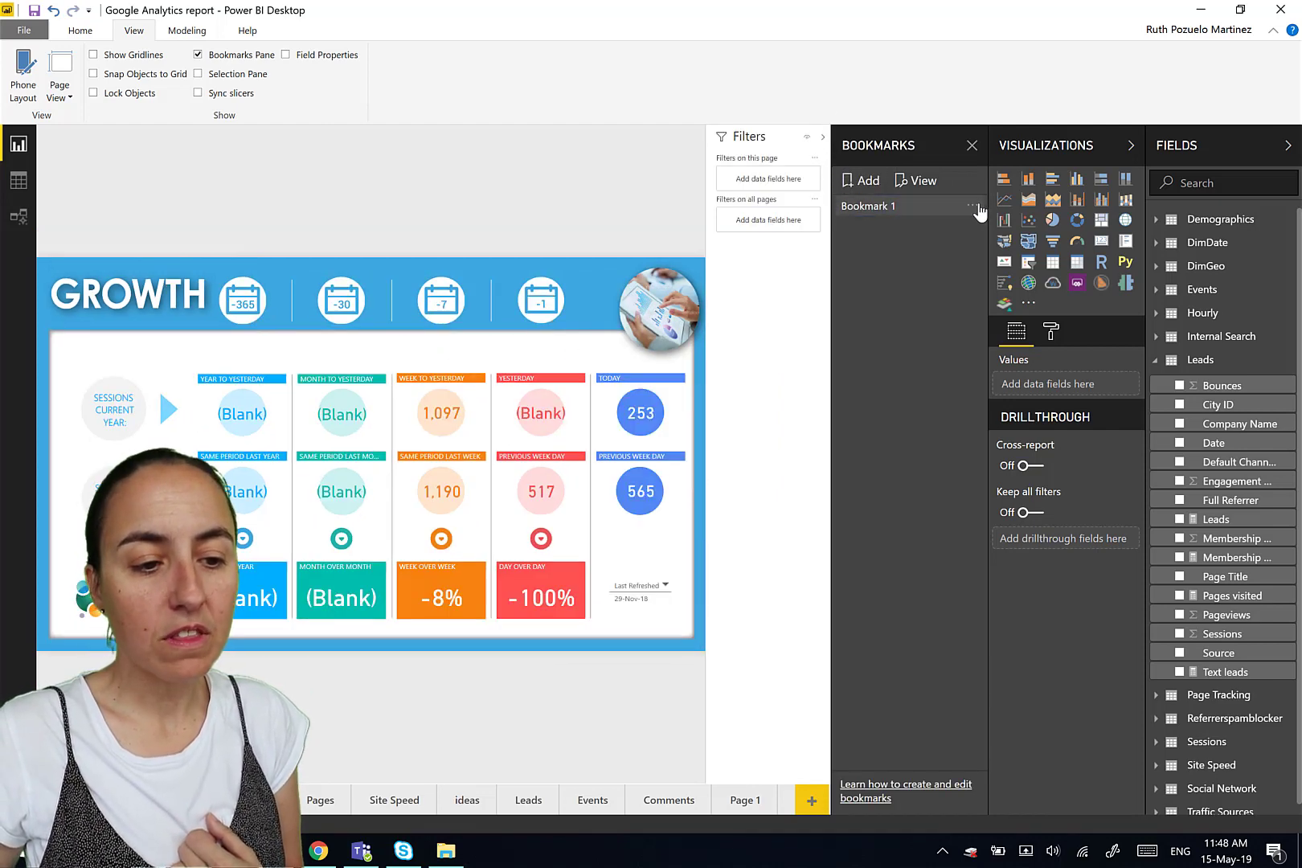
{"action": "left_click", "coordinate": [822, 137]}
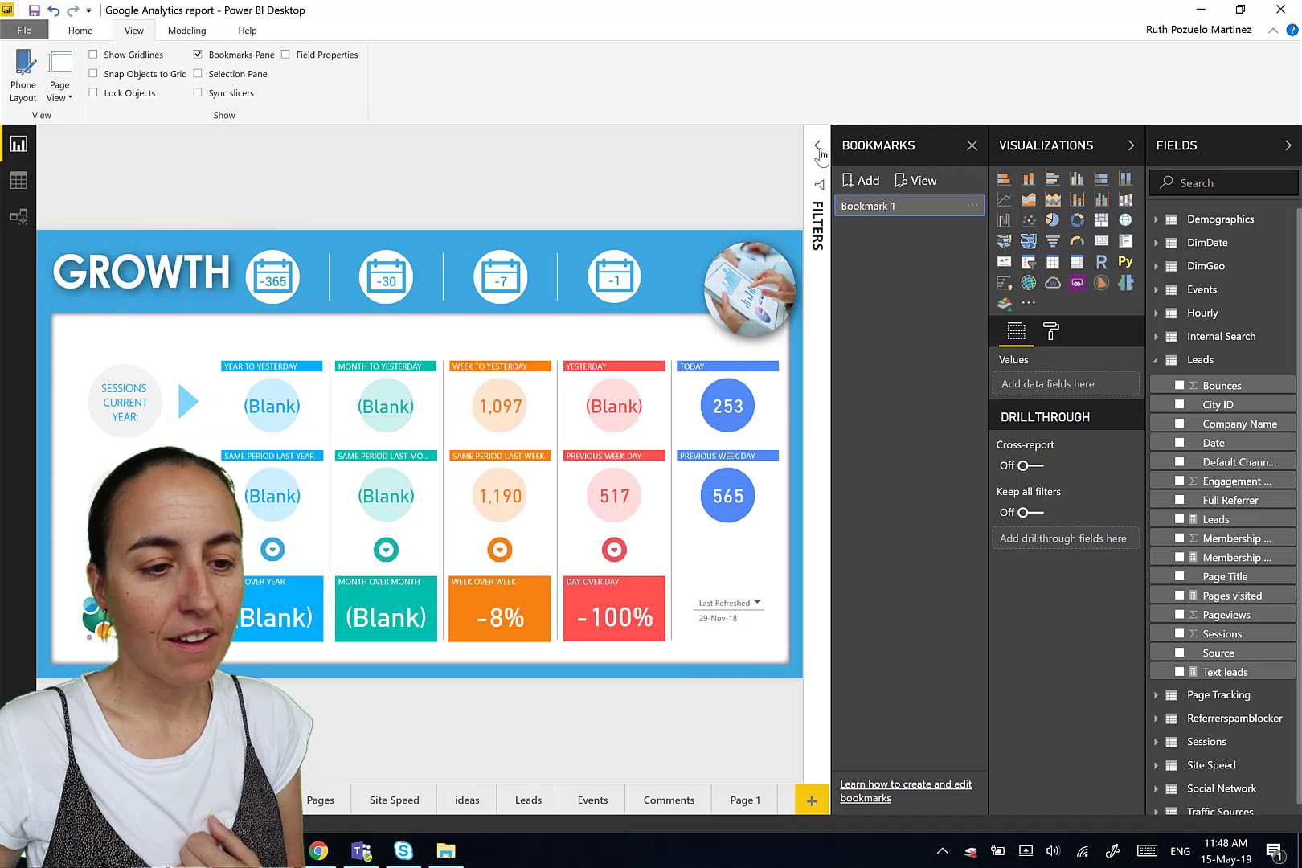
{"action": "left_click", "coordinate": [820, 147]}
Update Bookmark 1 with Filters expanded and test it from the USERS page
{"action": "left_click", "coordinate": [973, 208]}
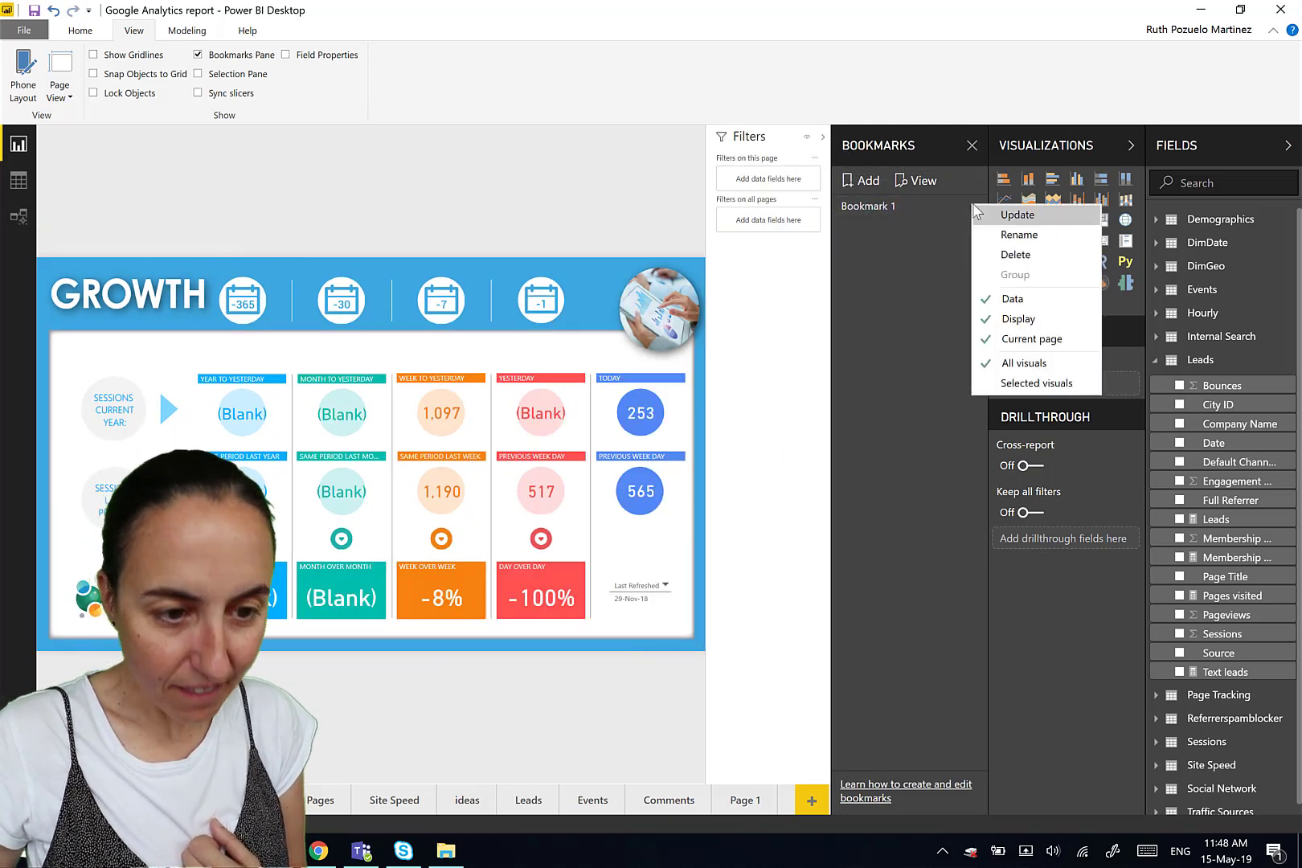
{"action": "left_click", "coordinate": [1001, 216]}
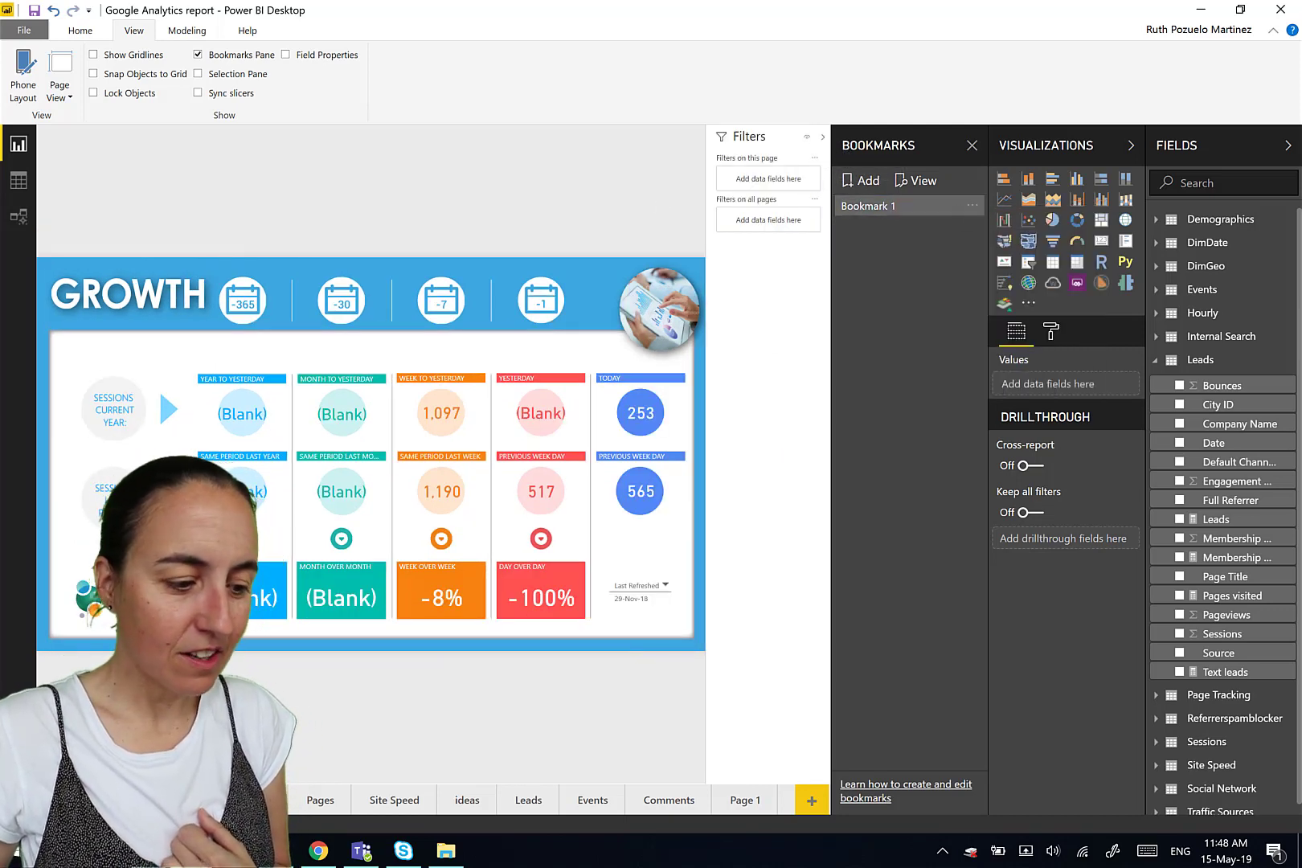
{"action": "left_click", "coordinate": [702, 308]}
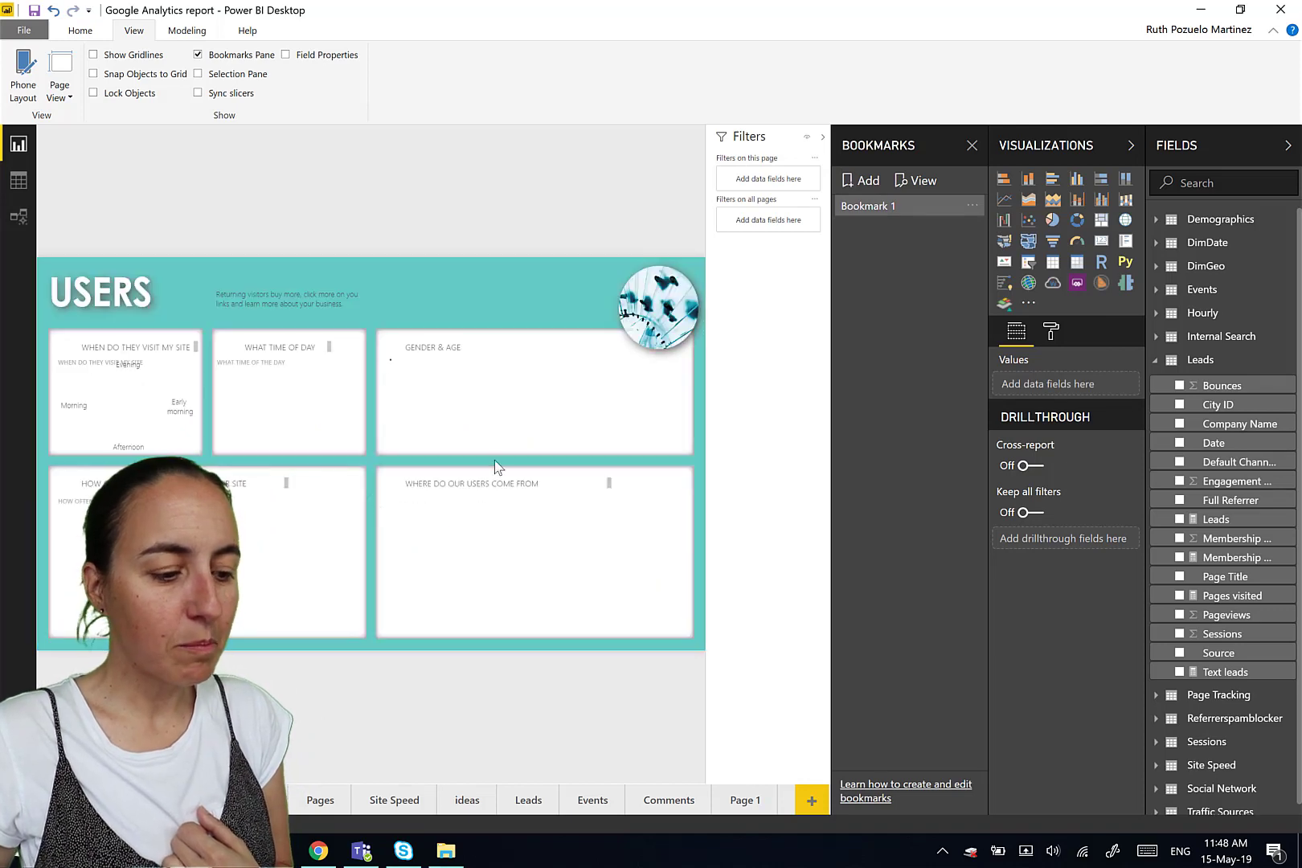
{"action": "left_click", "coordinate": [874, 211]}
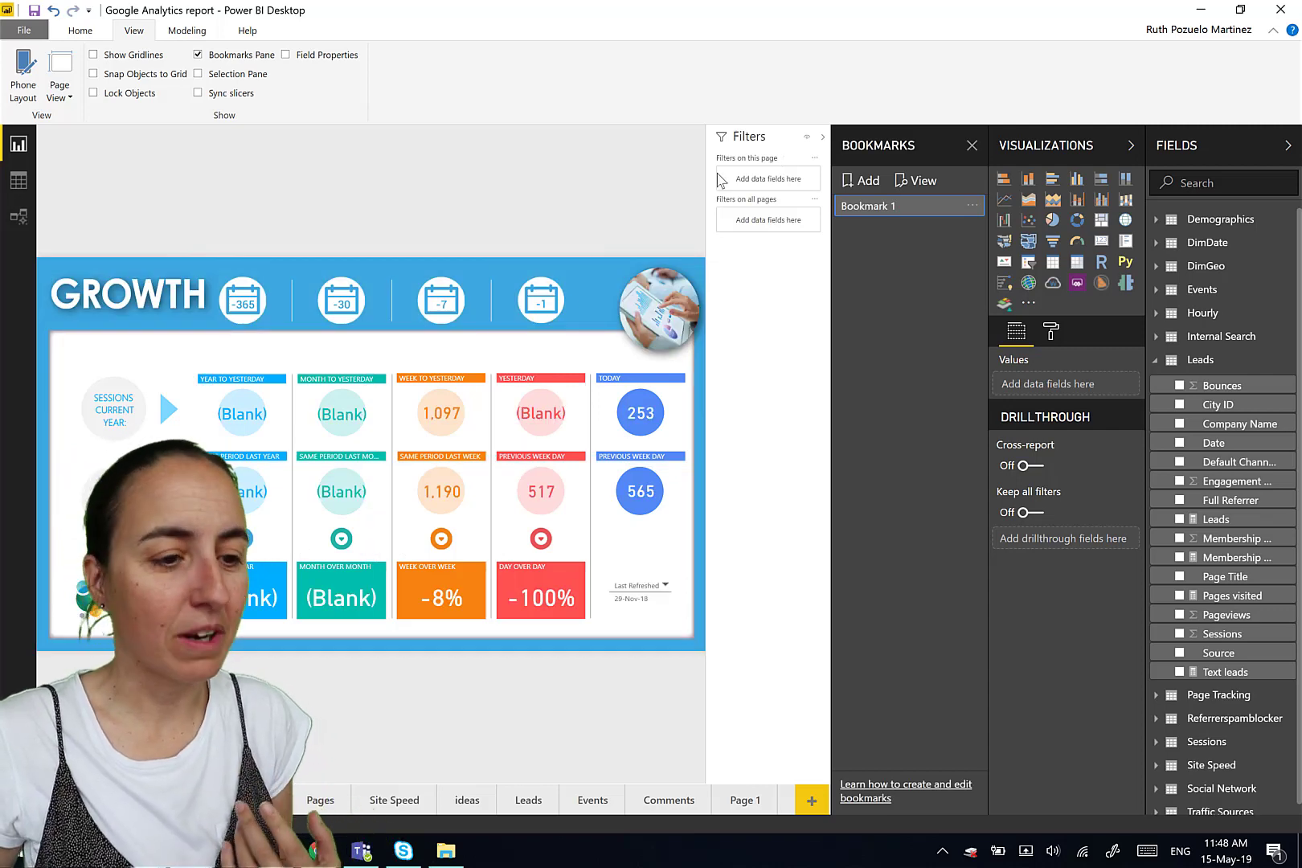
{"action": "left_click", "coordinate": [822, 138]}
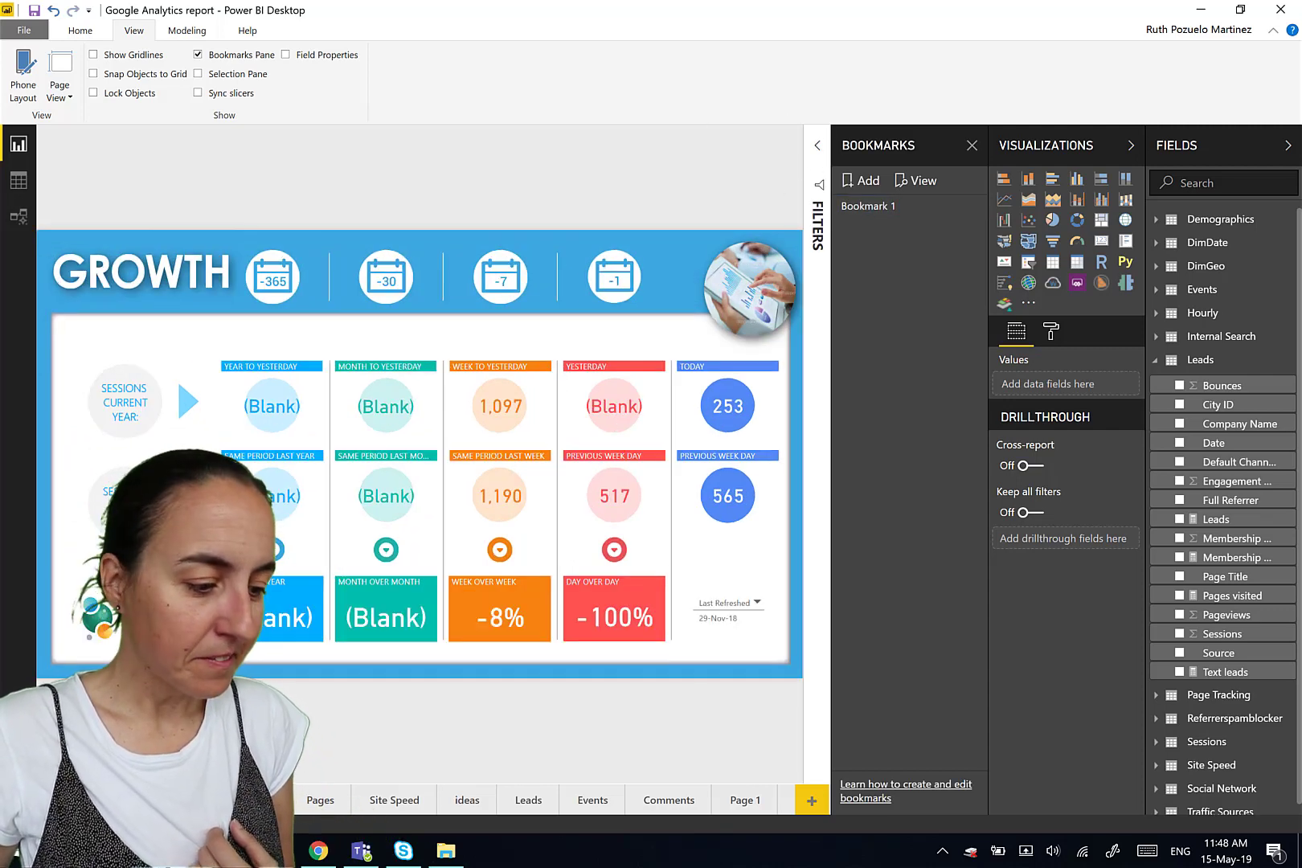
{"action": "left_click", "coordinate": [258, 800]}
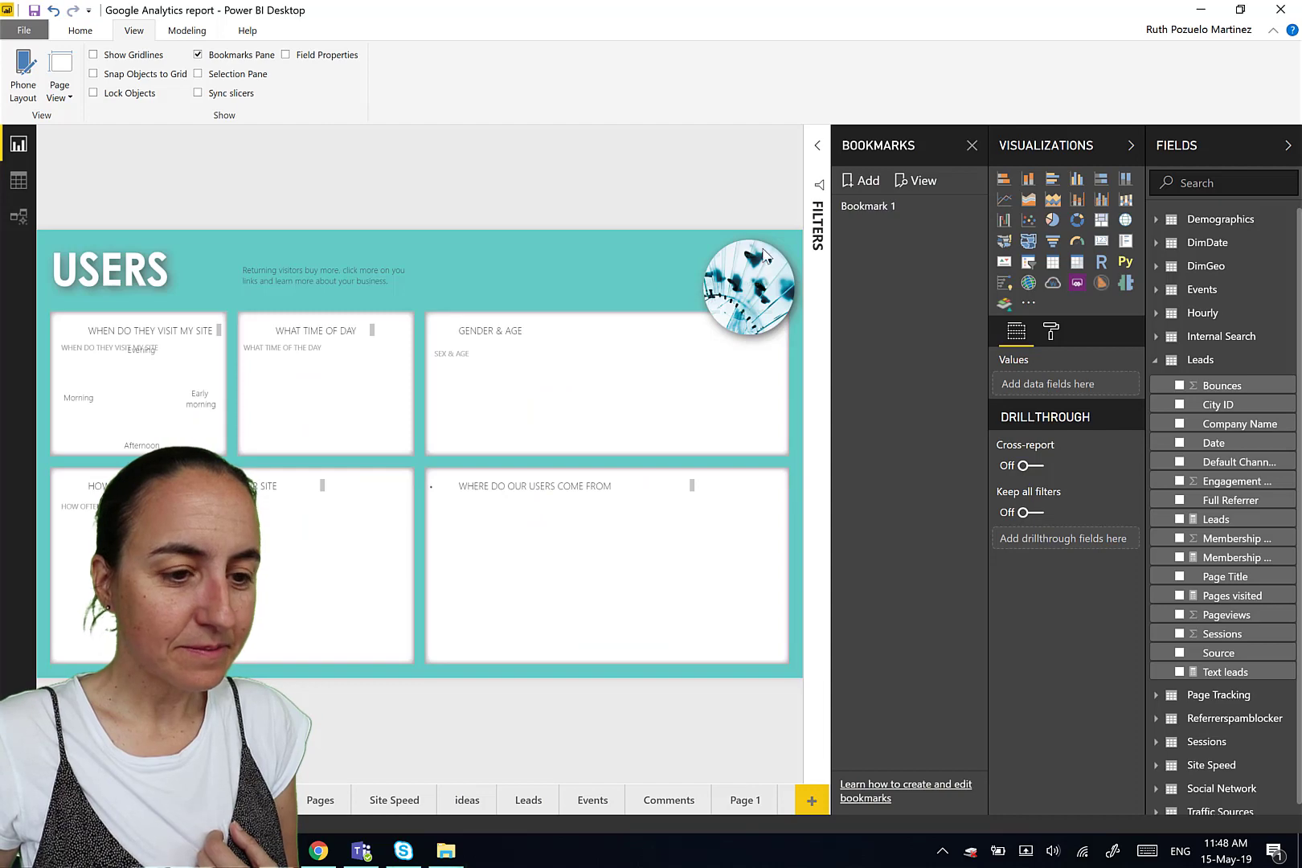
{"action": "left_click", "coordinate": [872, 208]}
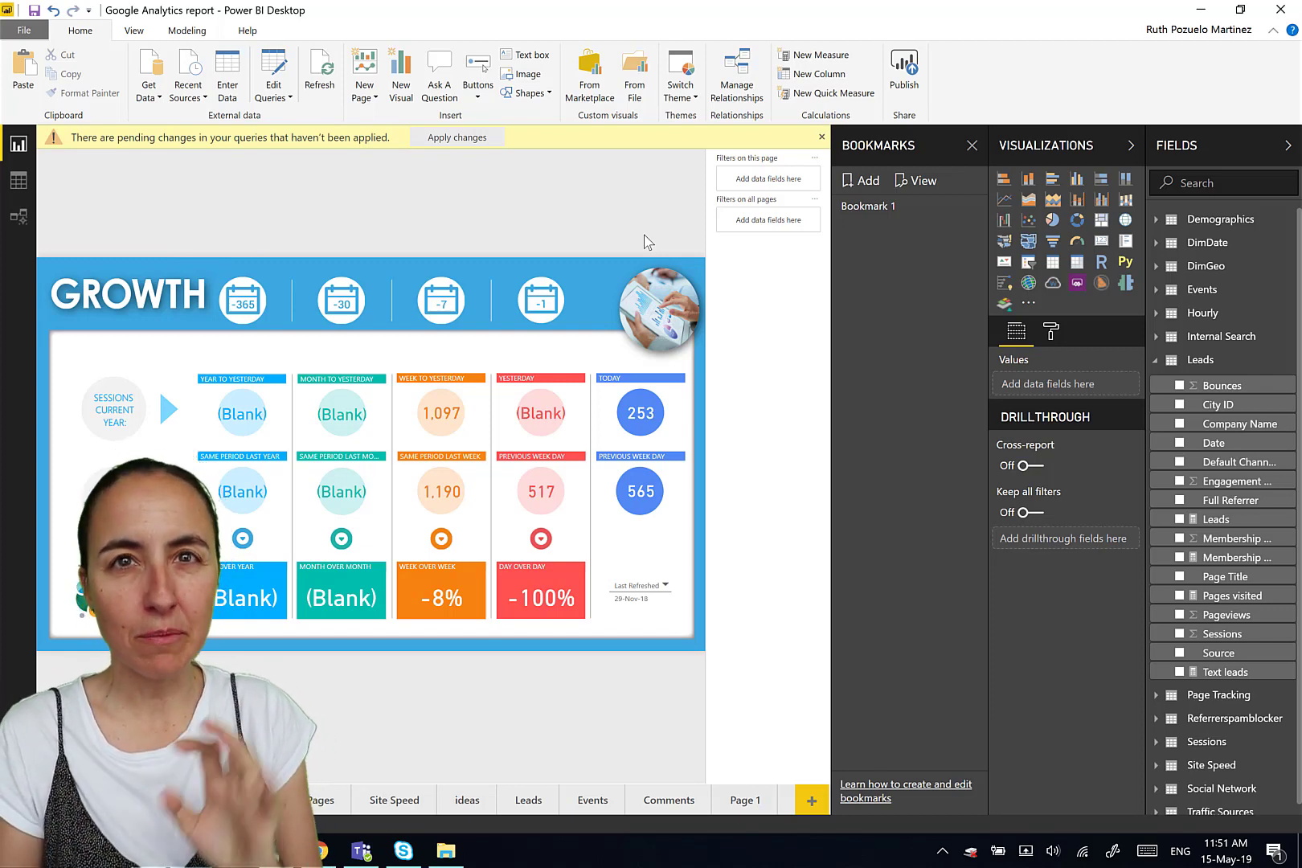
Insert a blank button at the top centre of Page 1
{"action": "left_click", "coordinate": [760, 810]}
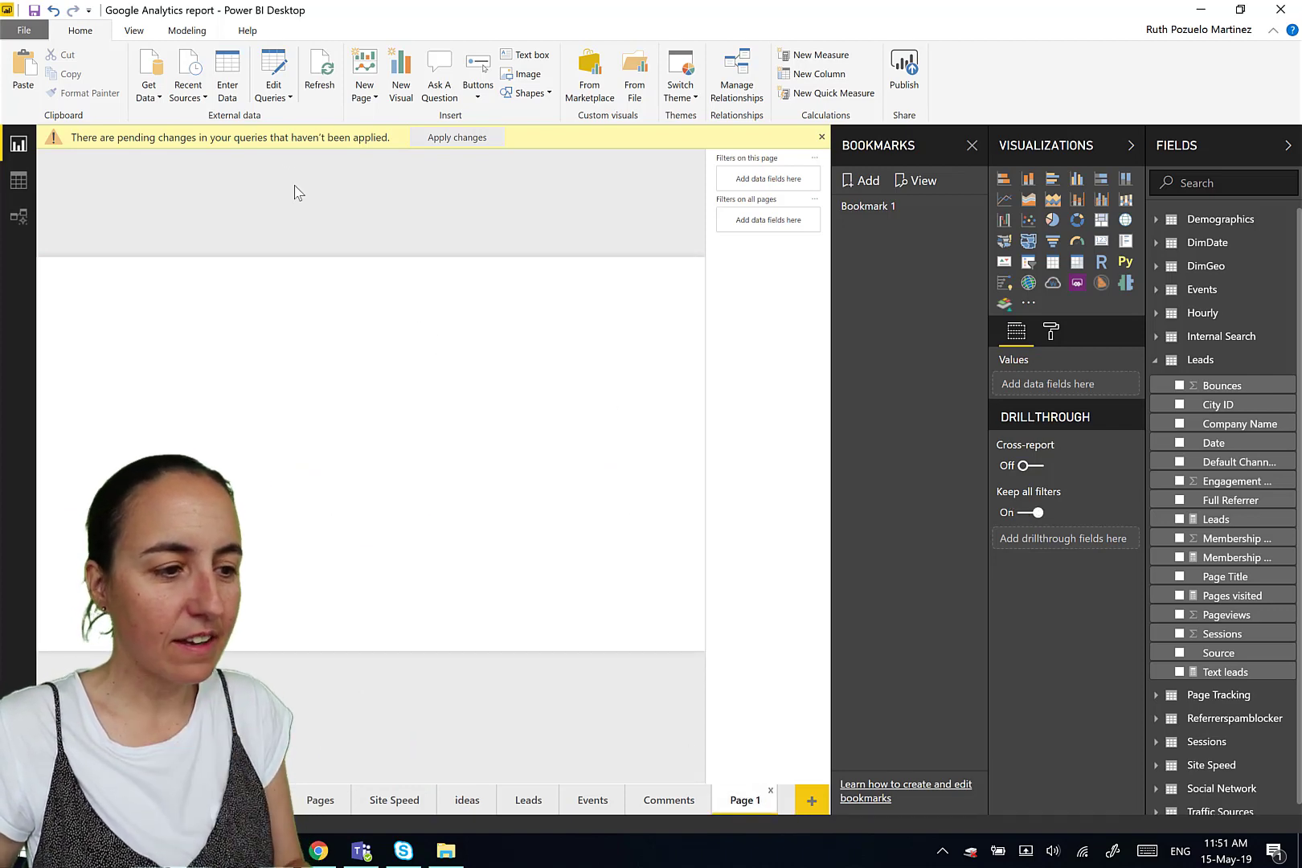
{"action": "left_click", "coordinate": [480, 89]}
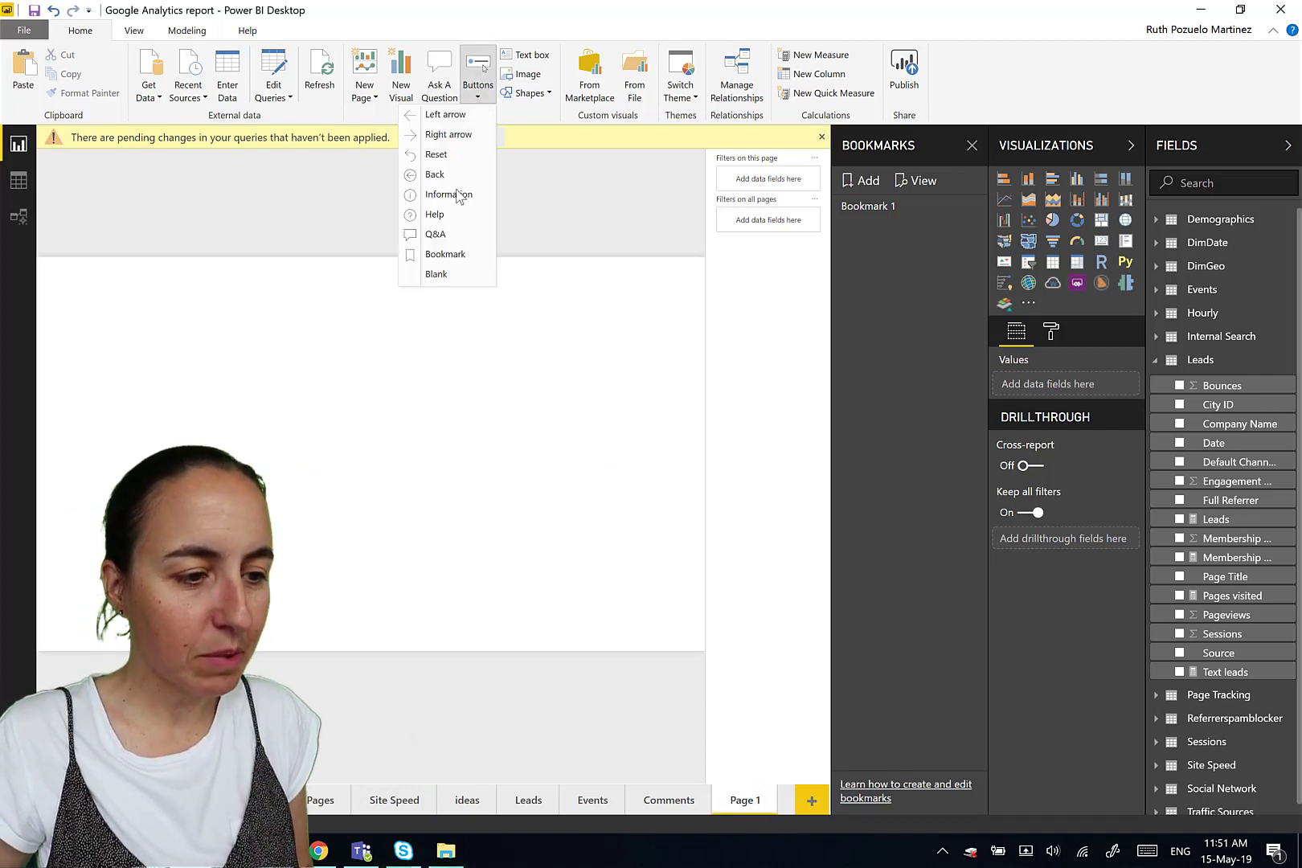
{"action": "left_click", "coordinate": [448, 274]}
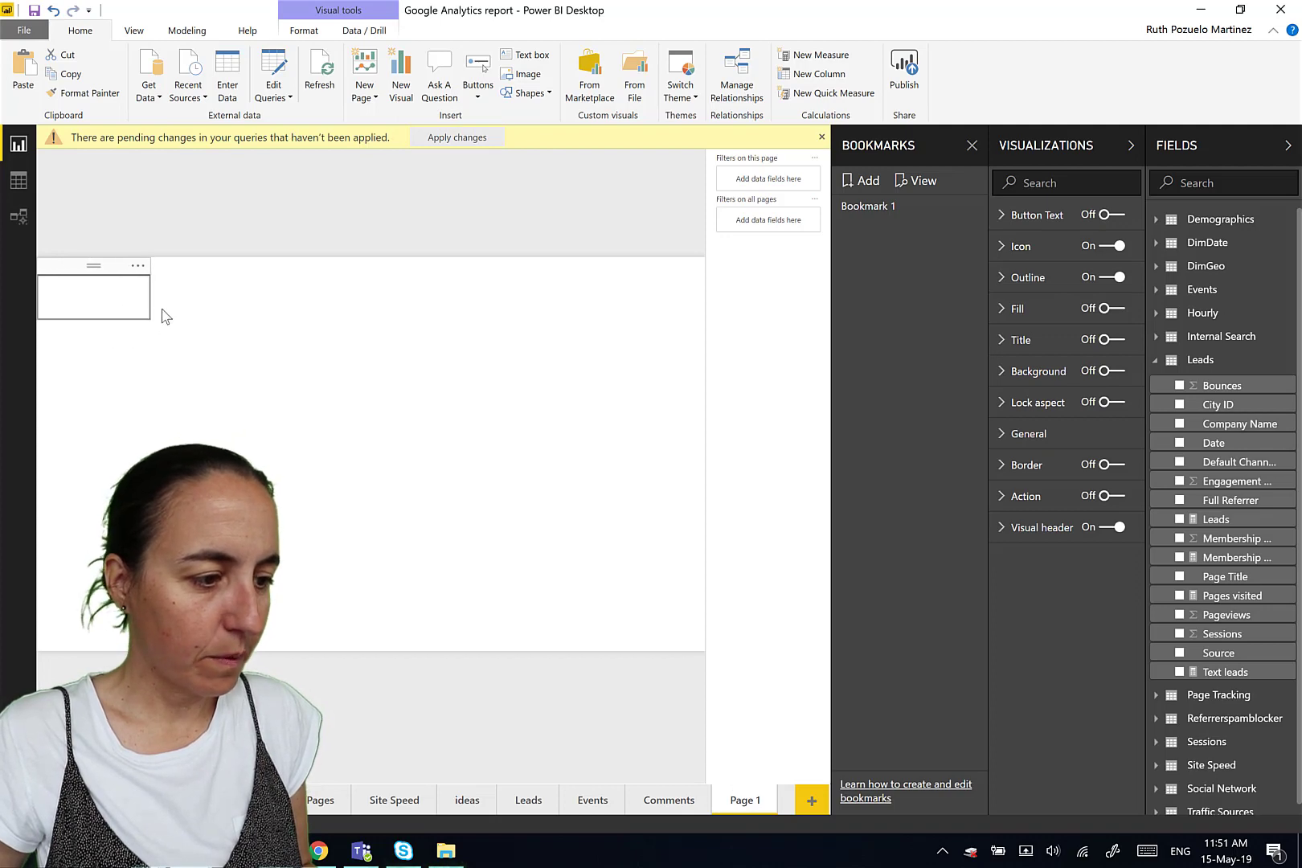
{"action": "left_click_drag", "start_coordinate": [119, 269], "coordinate": [520, 268]}
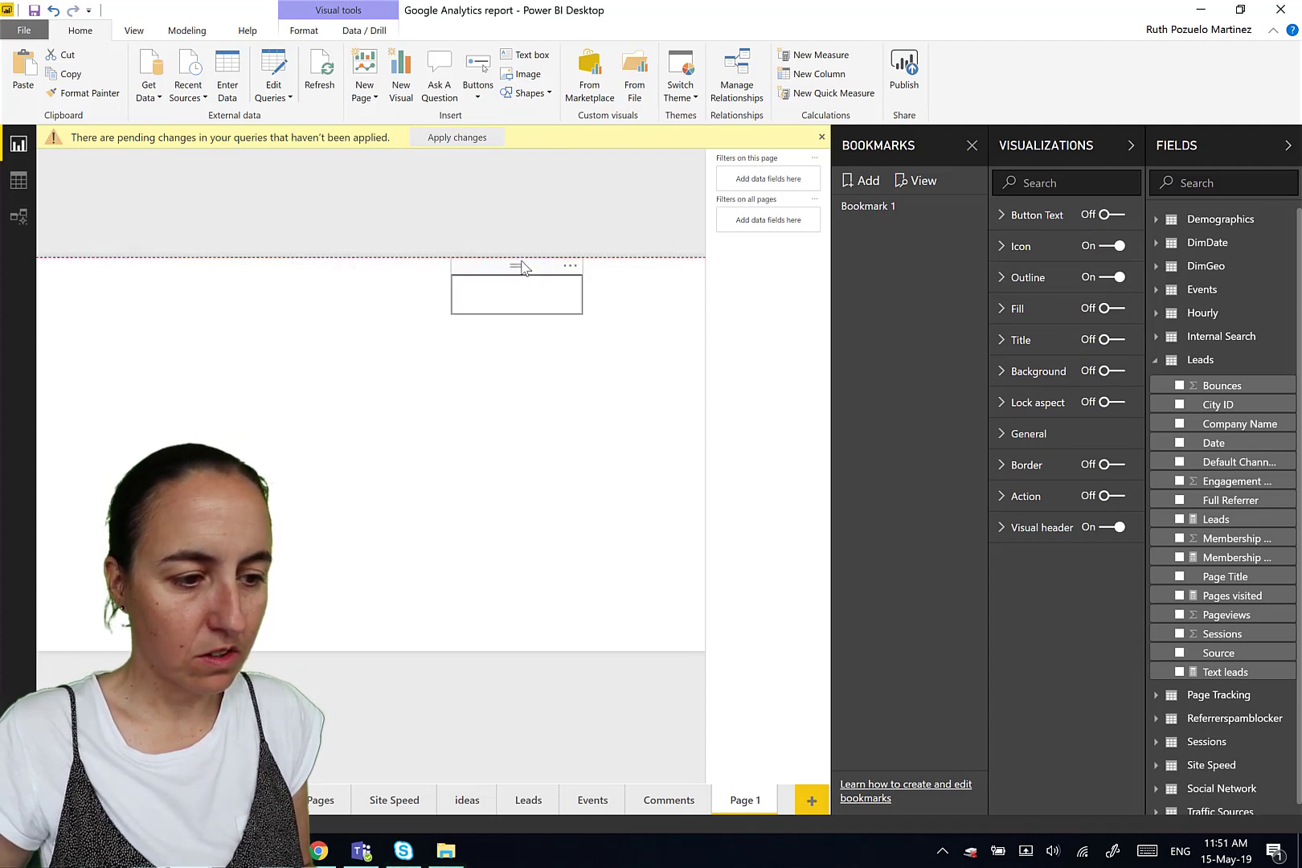
Turn on the button's text, label it '1', and raise the text size to 21
{"action": "left_click", "coordinate": [1057, 225]}
{"action": "left_click", "coordinate": [1114, 214]}
{"action": "left_click", "coordinate": [1038, 299]}
{"action": "type", "text": "1"}
{"action": "left_click", "coordinate": [1051, 536]}
{"action": "left_click", "coordinate": [1051, 536]}
{"action": "left_click", "coordinate": [1052, 537]}
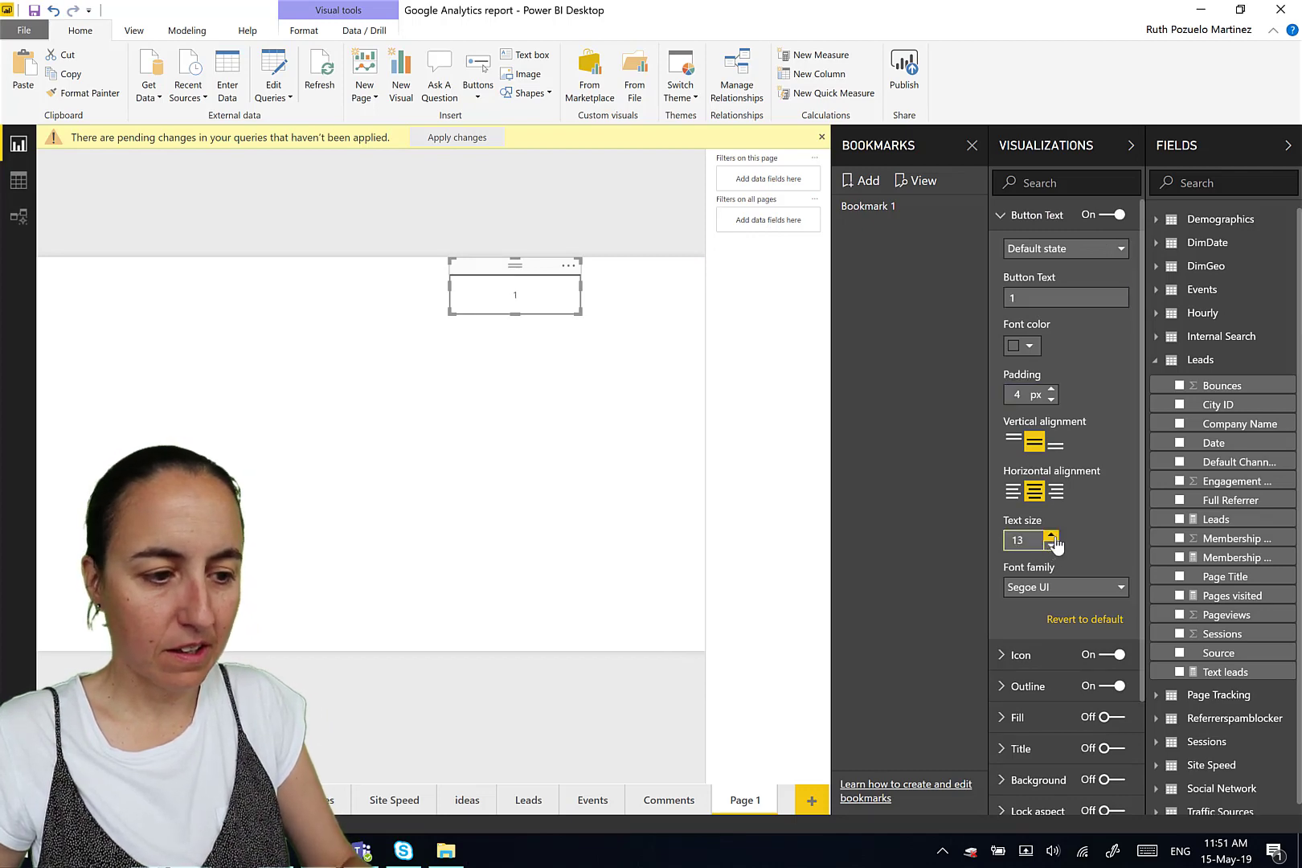
{"action": "left_click", "coordinate": [1052, 536]}
{"action": "left_click", "coordinate": [1051, 536]}
{"action": "left_click", "coordinate": [1051, 537]}
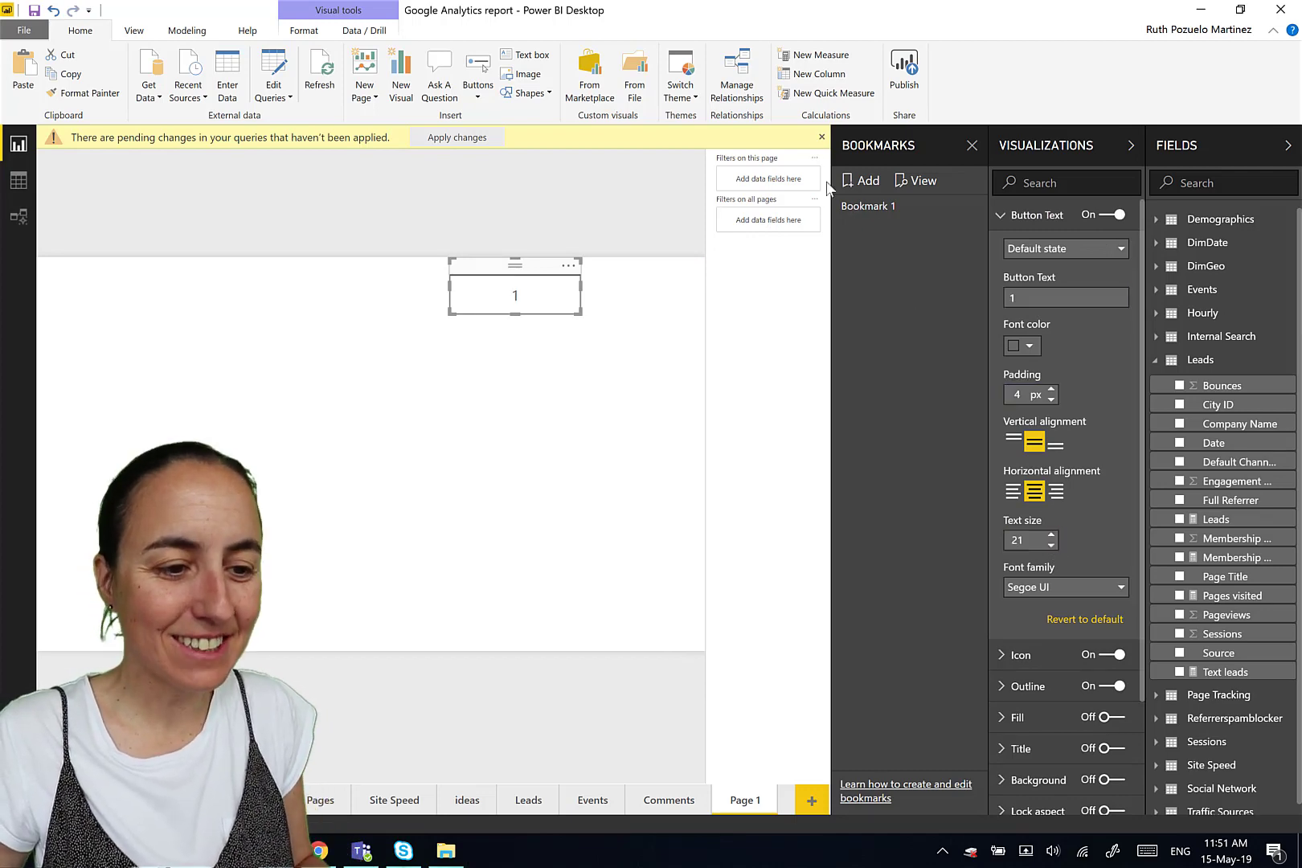
Dismiss the pending query changes notice and collapse the Filters pane
{"action": "left_click", "coordinate": [820, 139]}
{"action": "left_click", "coordinate": [820, 145]}
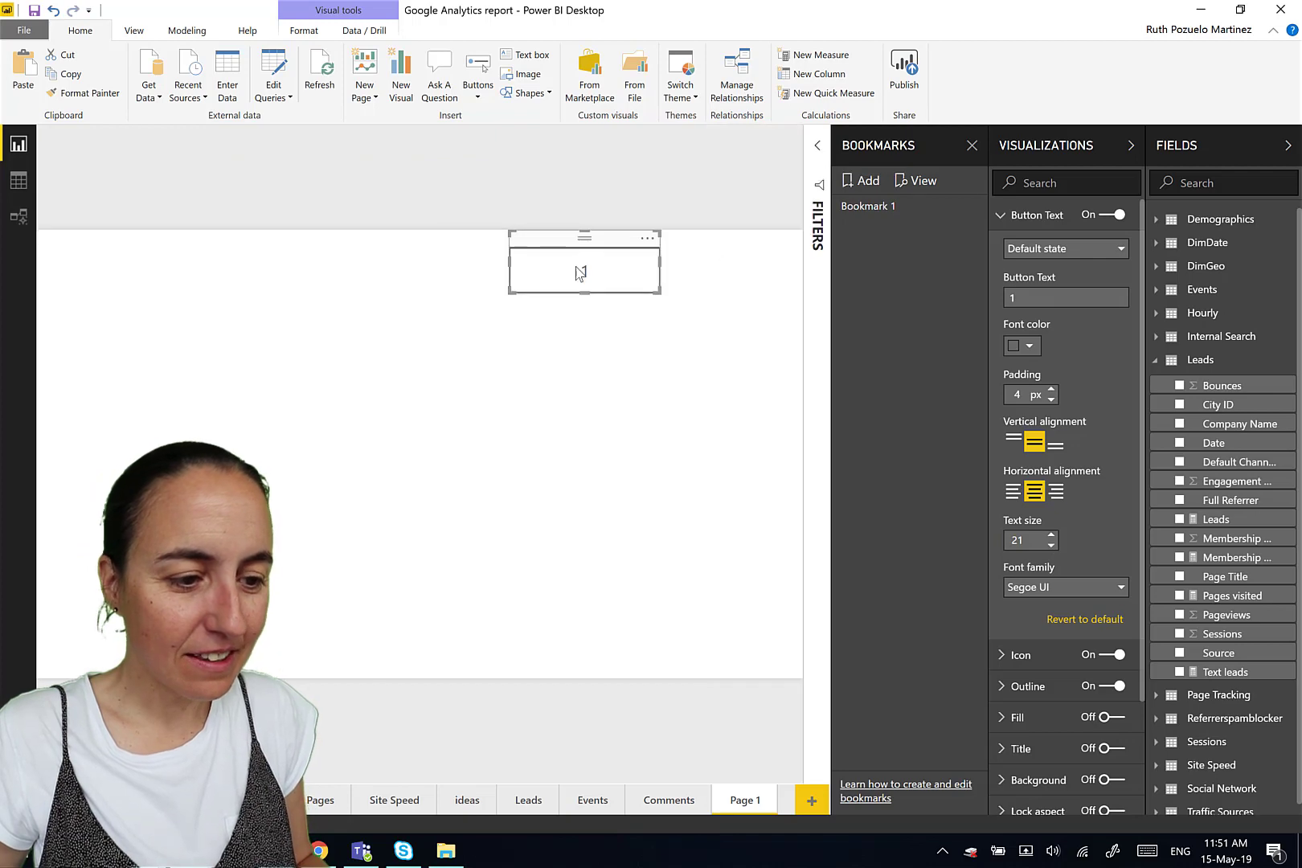
{"action": "left_click_drag", "start_coordinate": [579, 266], "coordinate": [467, 266]}
{"action": "scroll", "coordinate": [1078, 726], "scroll_direction": "down", "scroll_amount": 1}
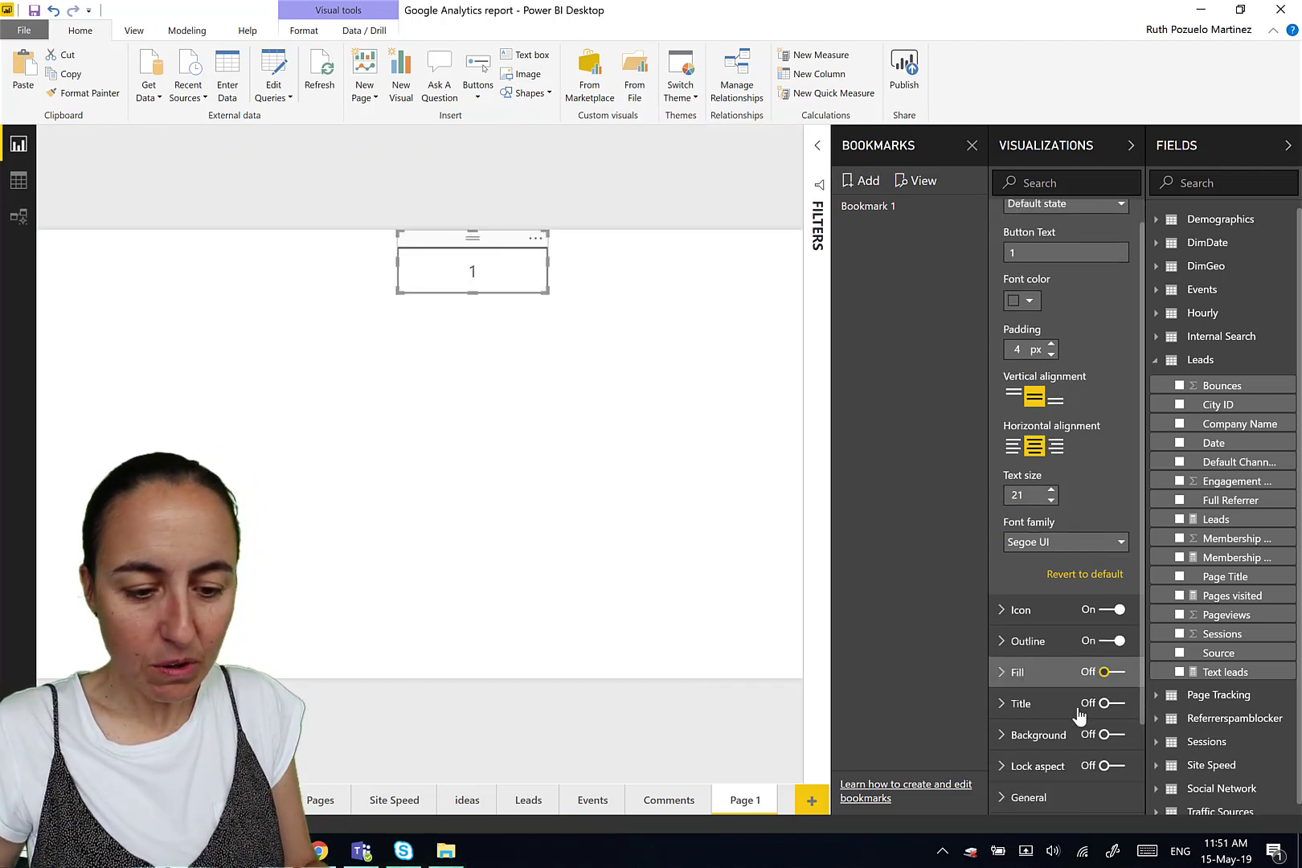
{"action": "scroll", "coordinate": [1078, 726], "scroll_direction": "down", "scroll_amount": 2}
Turn the button's Action on with type Bookmark targeting Bookmark 1, and test it
{"action": "left_click", "coordinate": [1102, 768]}
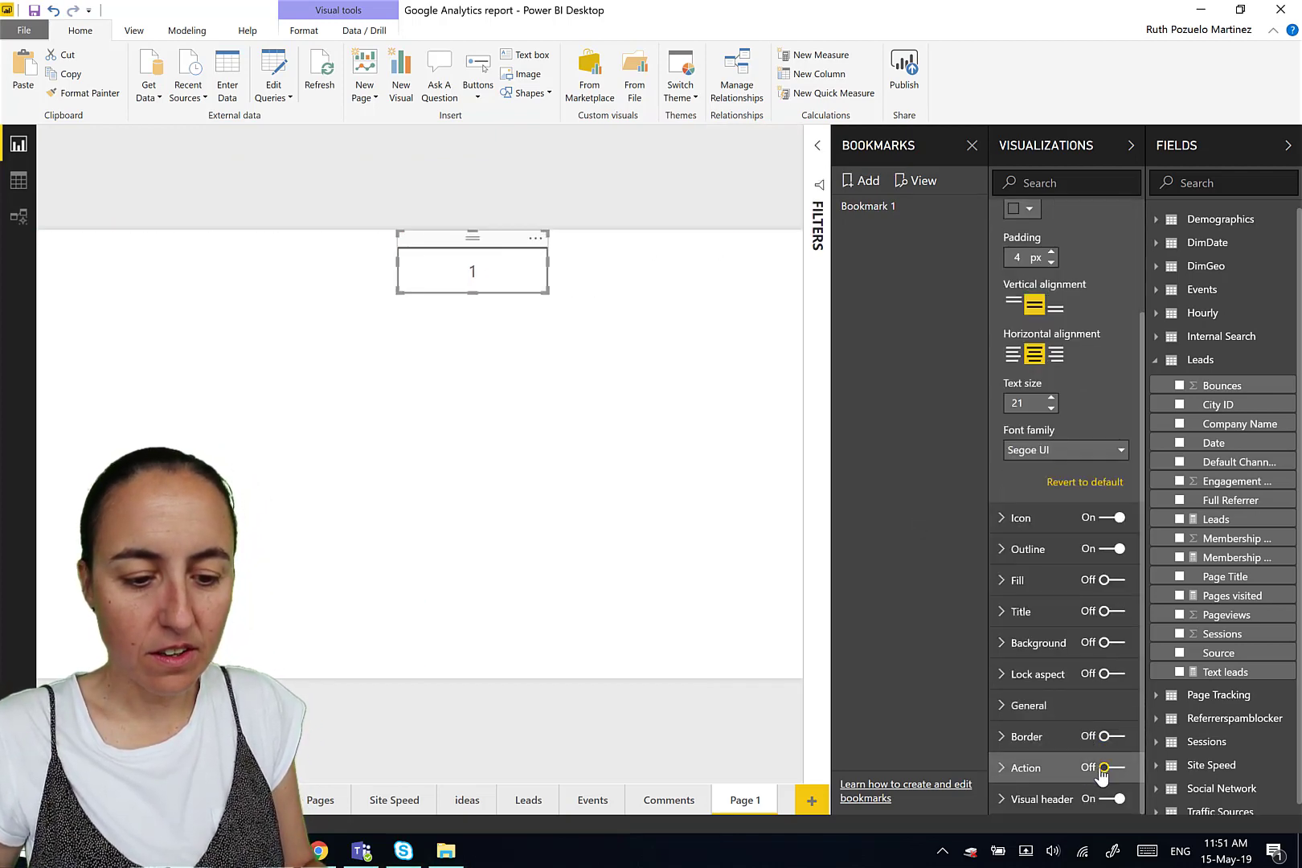
{"action": "left_click", "coordinate": [1037, 767]}
{"action": "scroll", "coordinate": [1045, 740], "scroll_direction": "down", "scroll_amount": 3}
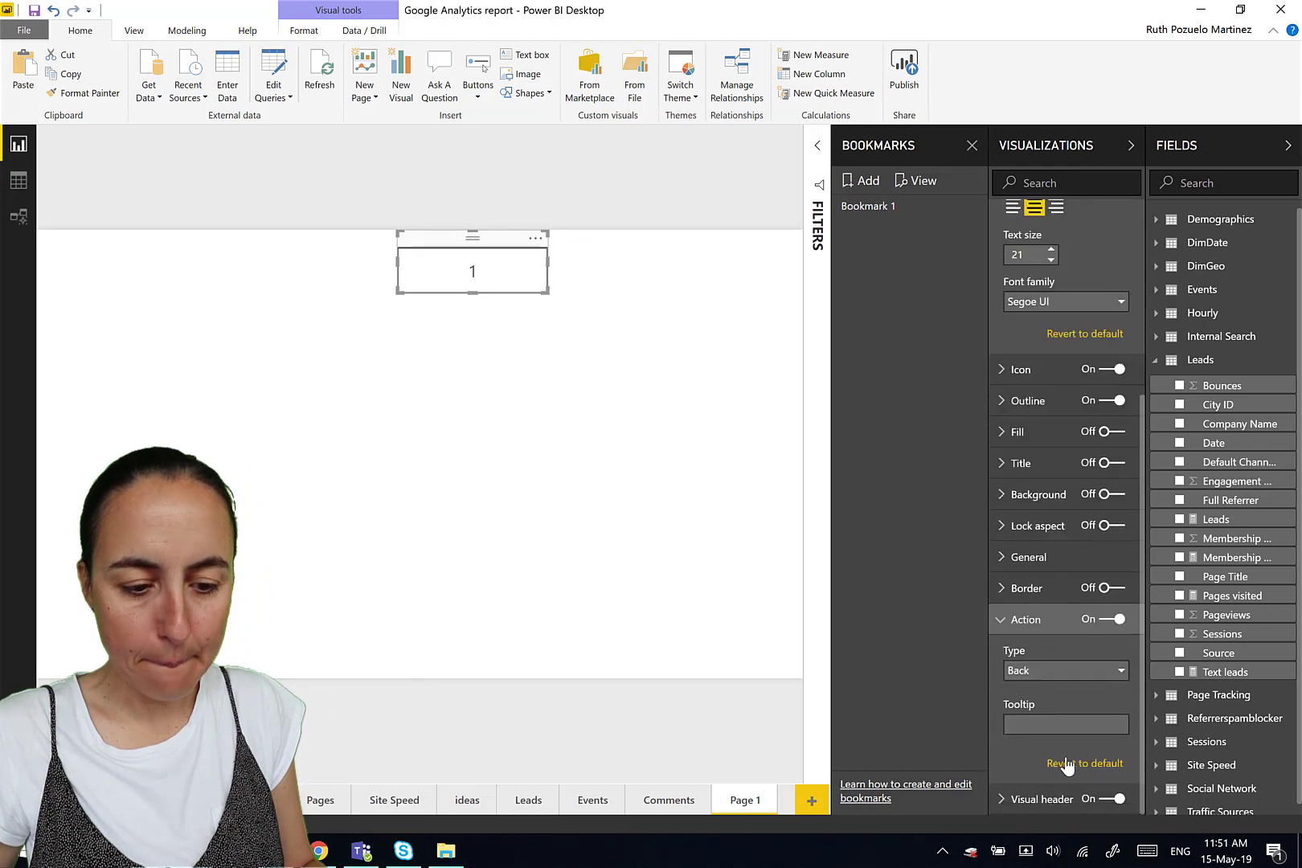
{"action": "left_click", "coordinate": [1050, 672]}
{"action": "left_click", "coordinate": [1055, 705]}
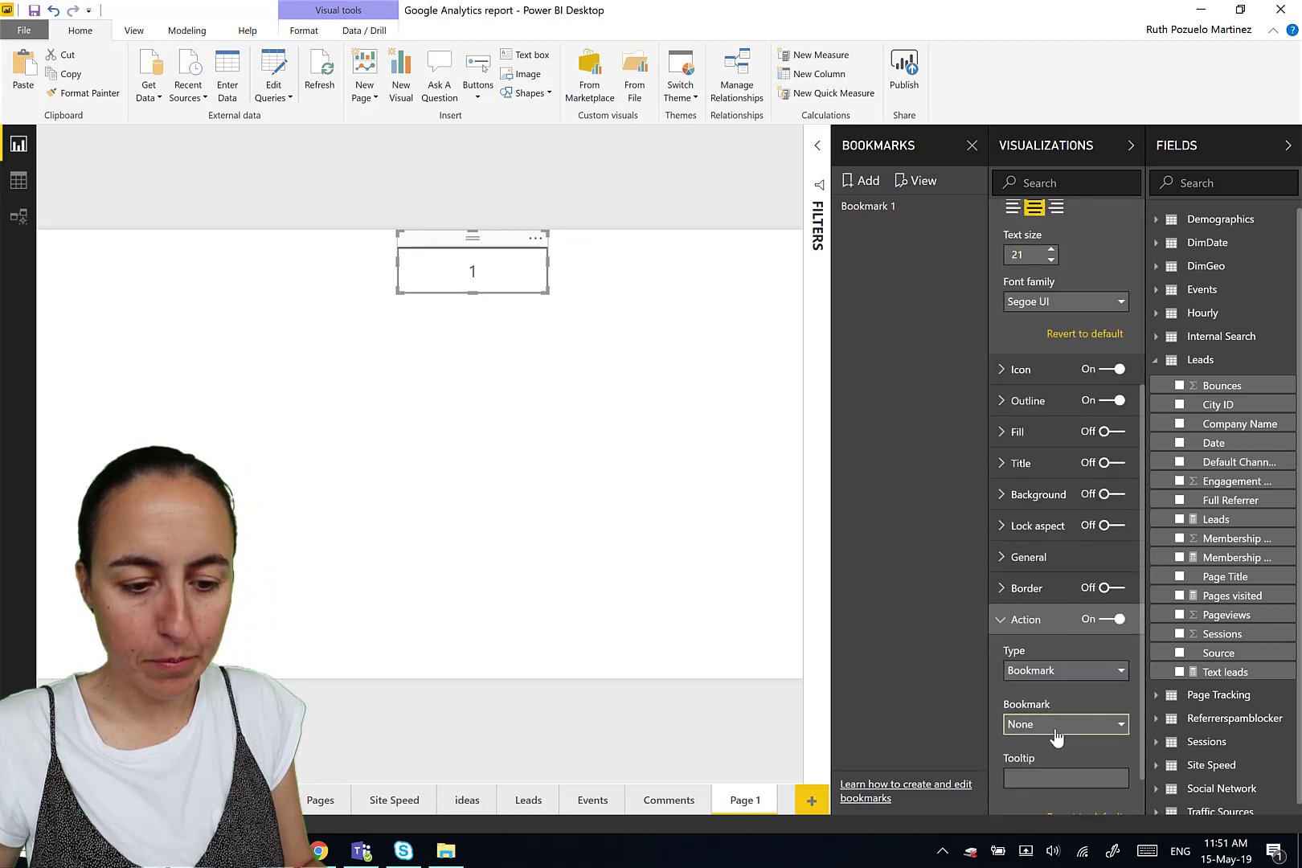
{"action": "left_click", "coordinate": [1057, 726]}
{"action": "left_click", "coordinate": [1045, 746]}
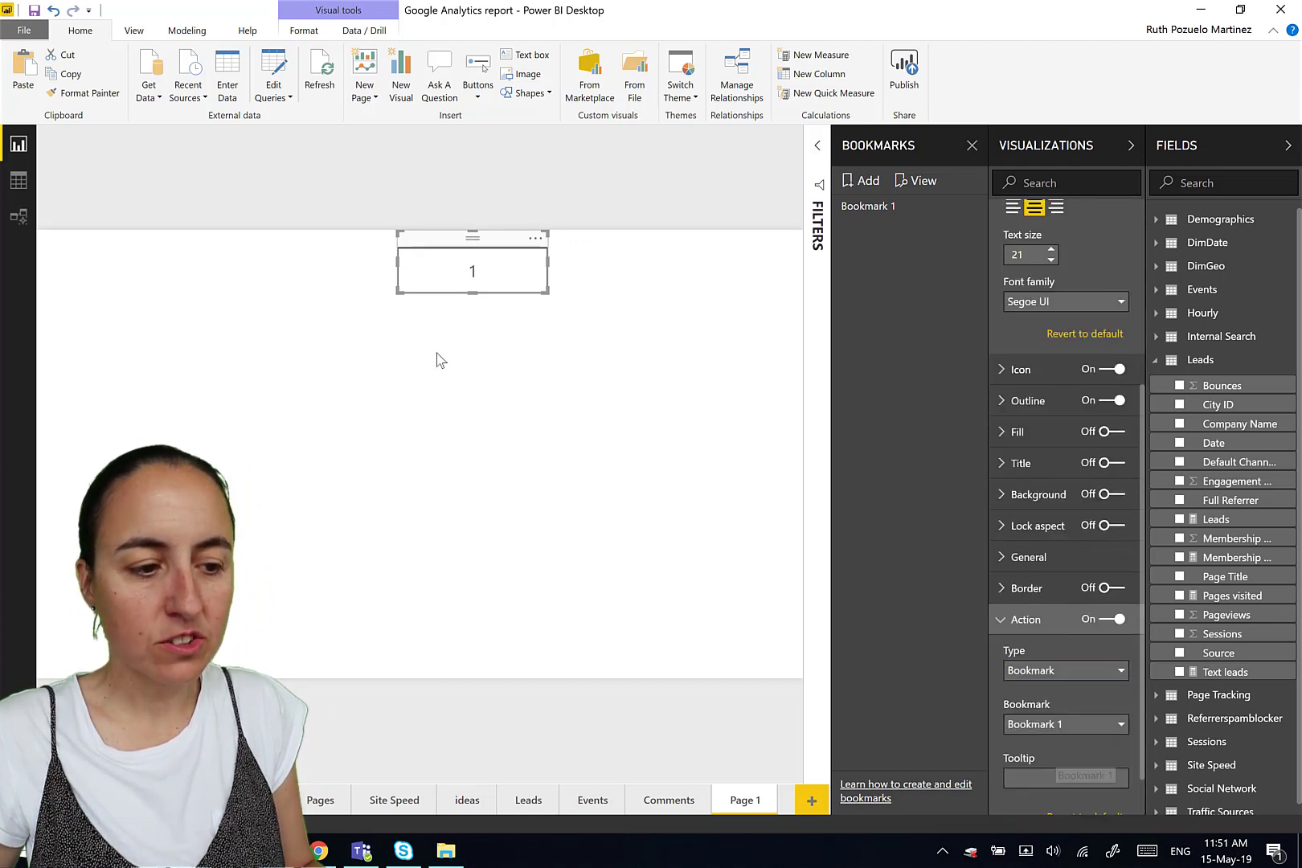
{"action": "left_click", "coordinate": [479, 275], "text": "ctrl"}
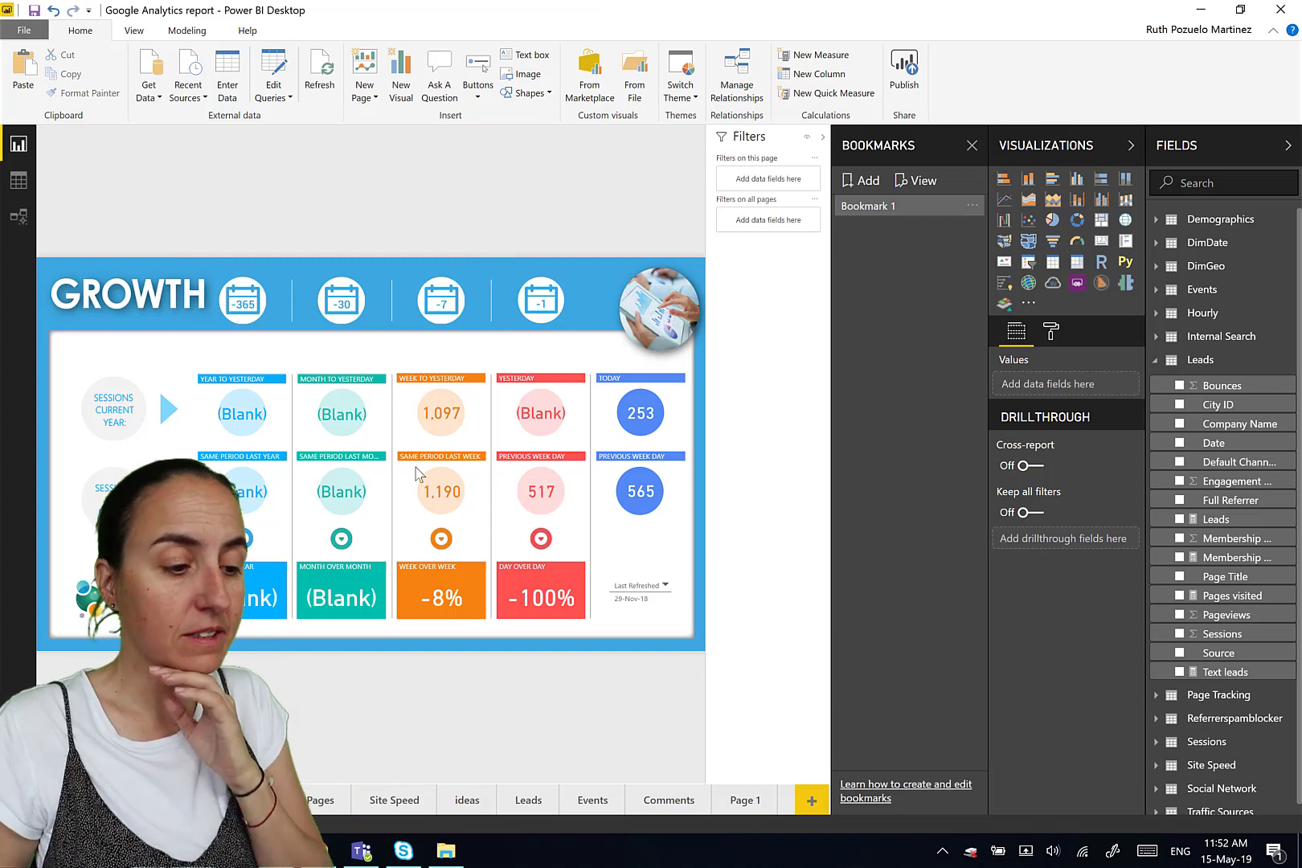
Duplicate button 1 to its right on Page 1
{"action": "left_click", "coordinate": [740, 808]}
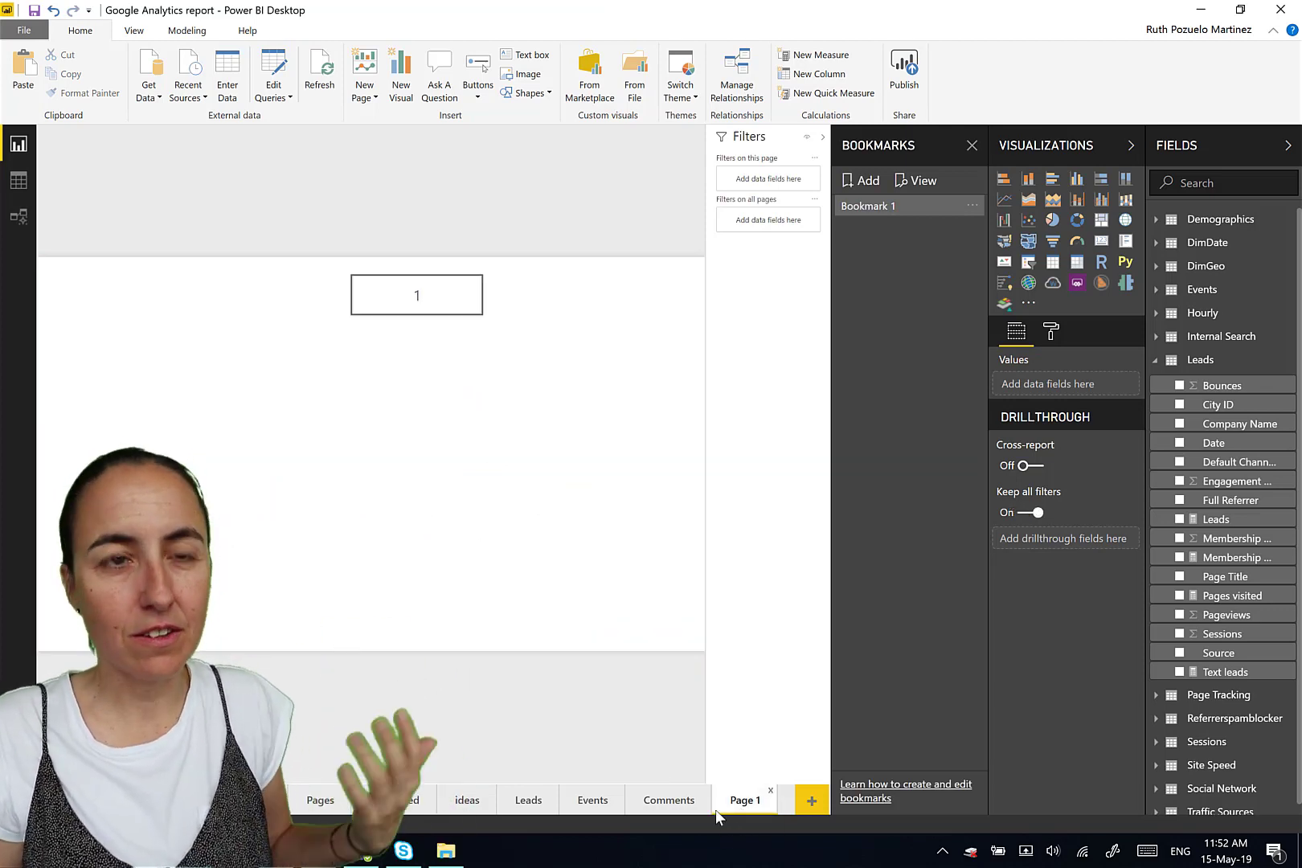
{"action": "left_click", "coordinate": [412, 270]}
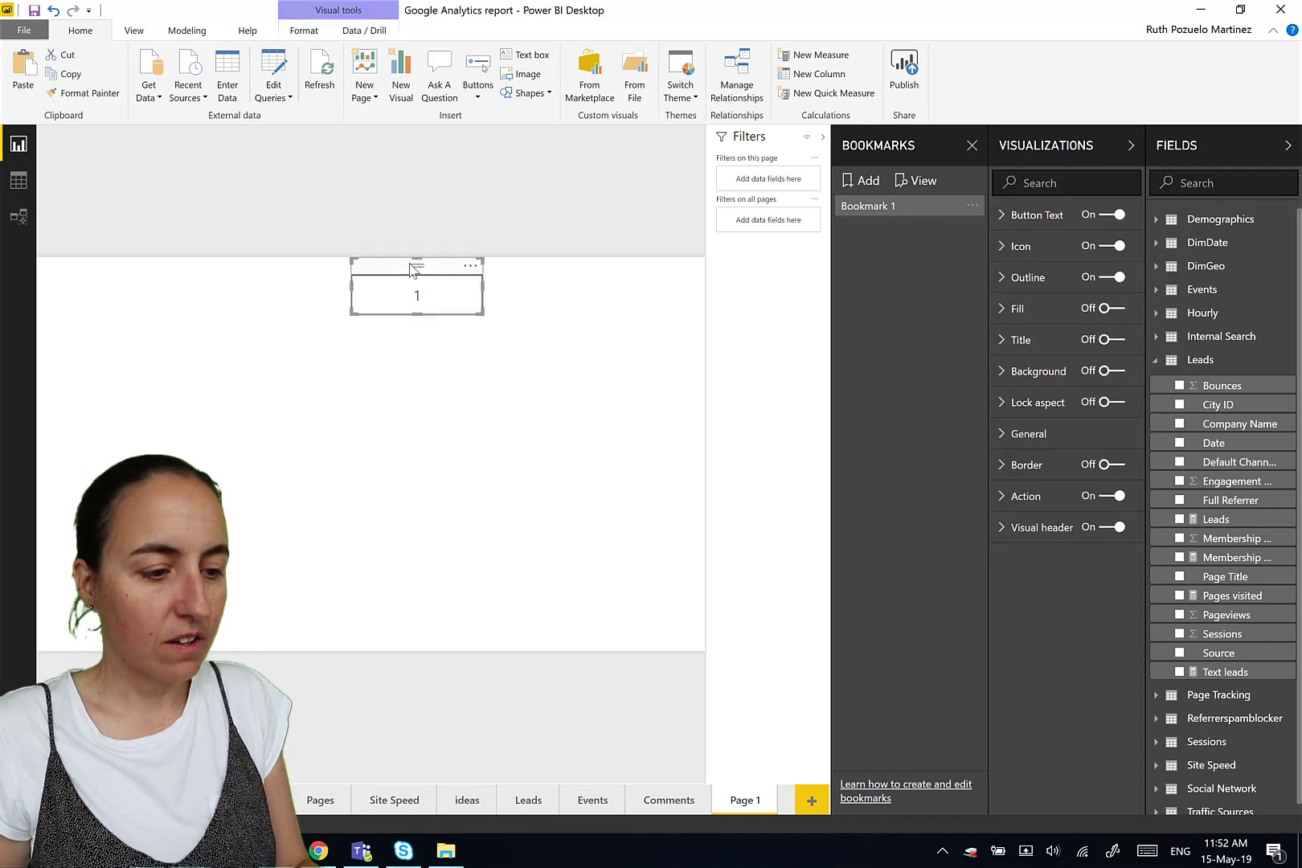
{"action": "left_click_drag", "start_coordinate": [412, 270], "coordinate": [592, 273]}
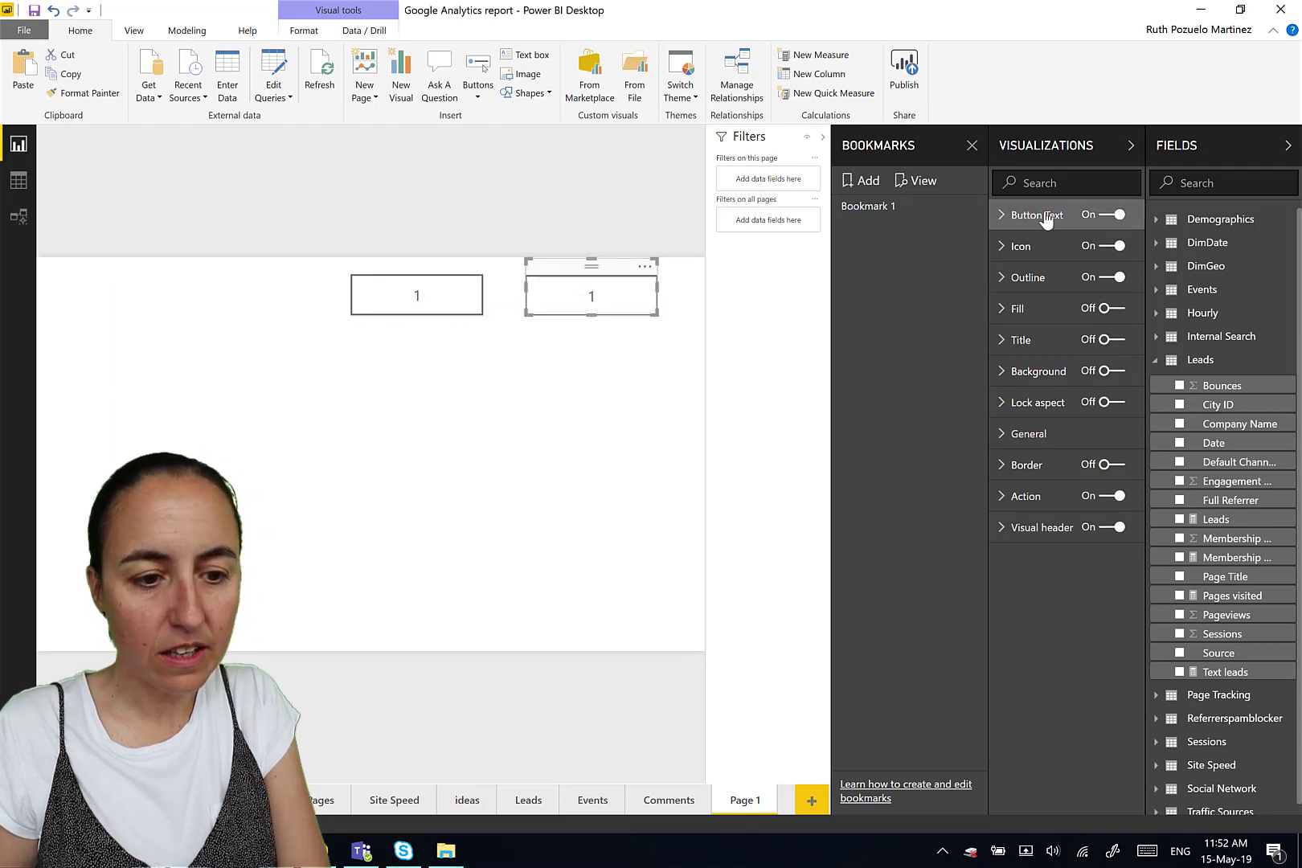
Relabel the copy '2' and test that it jumps to the GROWTH view
{"action": "left_click", "coordinate": [1037, 215]}
{"action": "left_click", "coordinate": [1010, 298]}
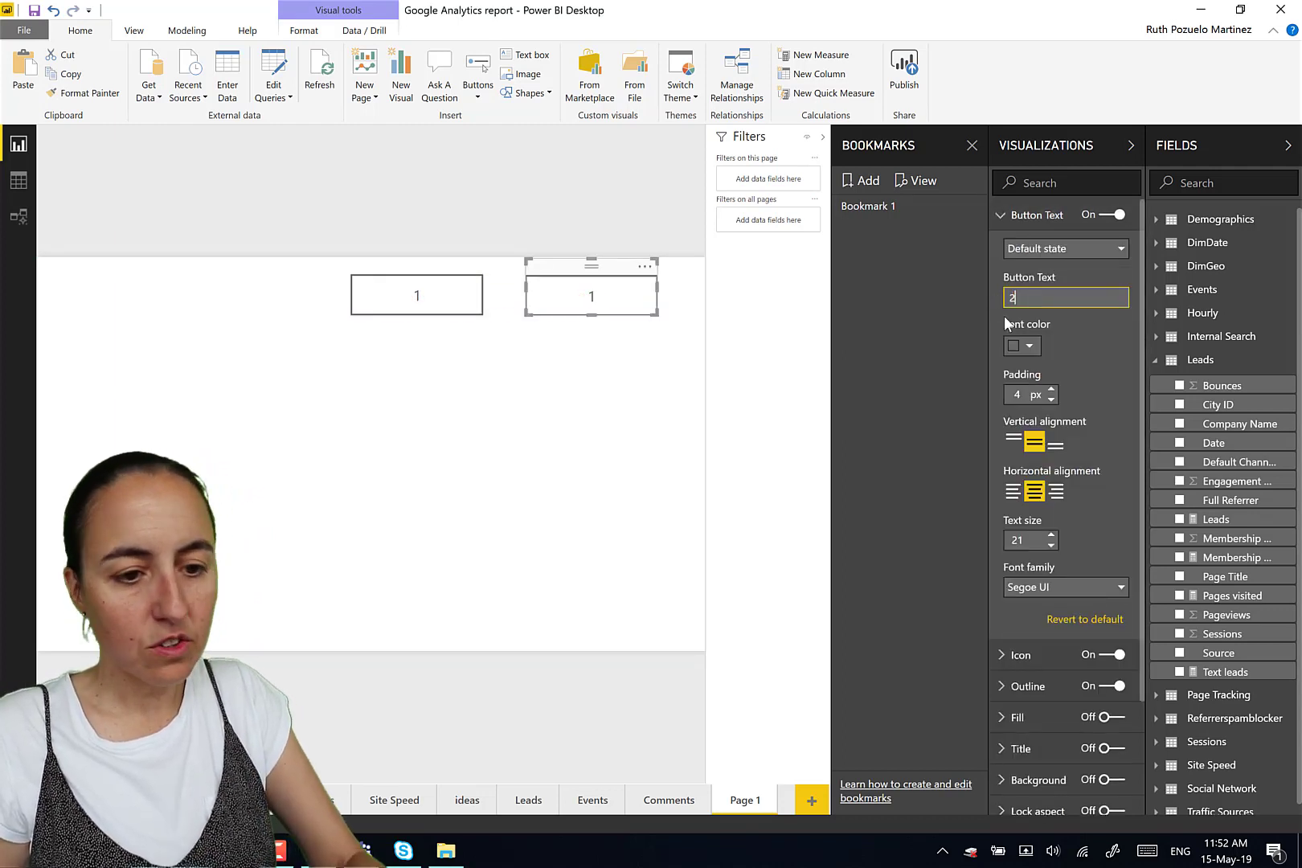
{"action": "type", "text": "2"}
{"action": "key", "text": "Return"}
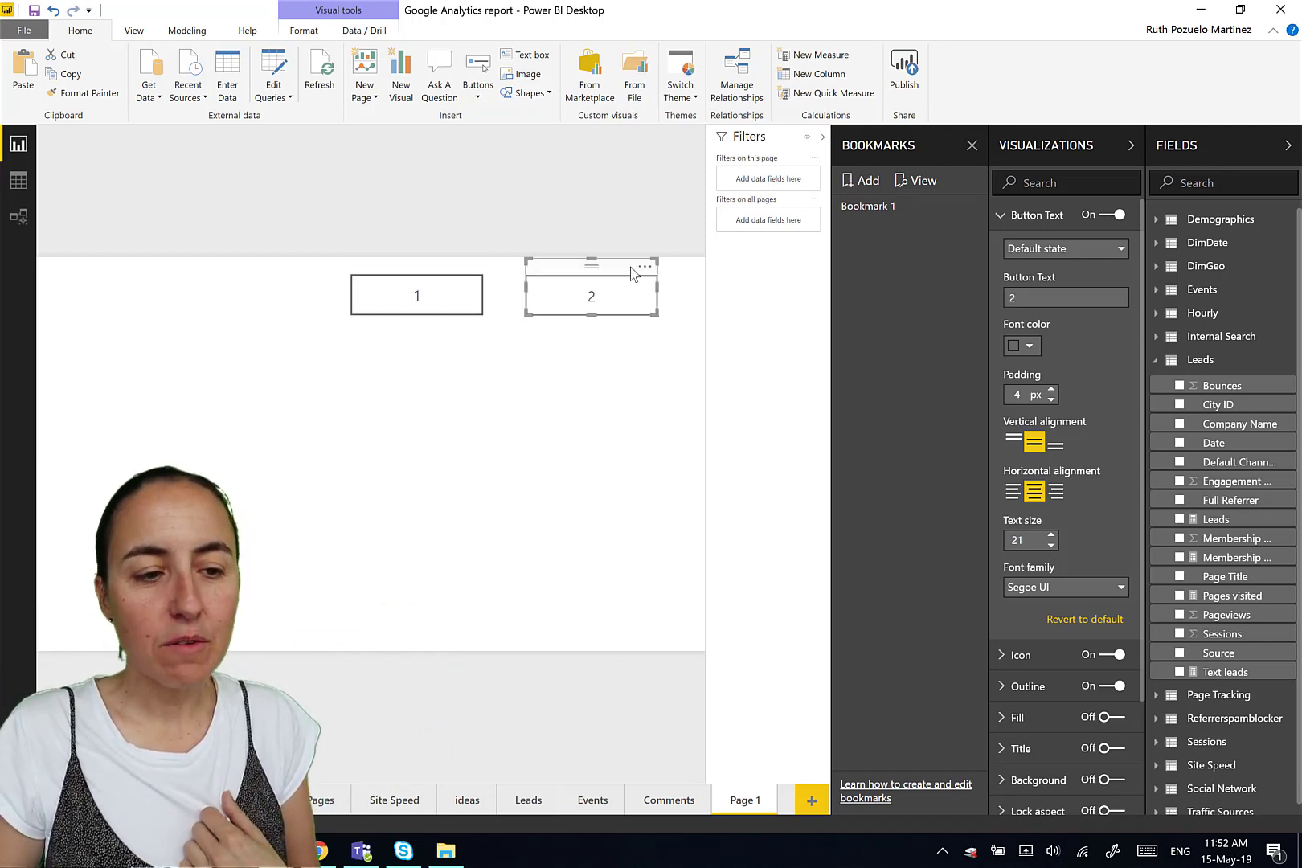
{"action": "left_click", "coordinate": [443, 300]}
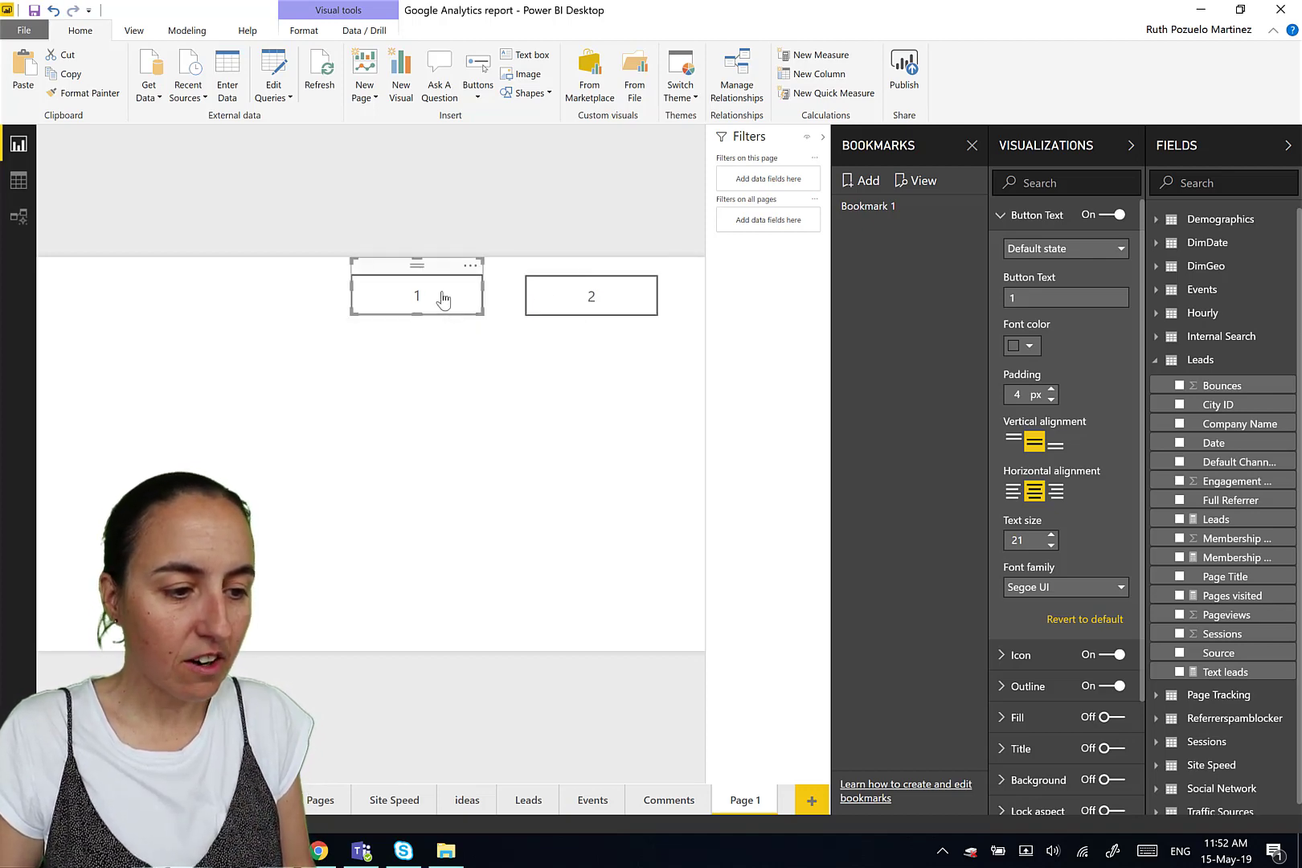
{"action": "left_click", "coordinate": [619, 306], "text": "ctrl"}
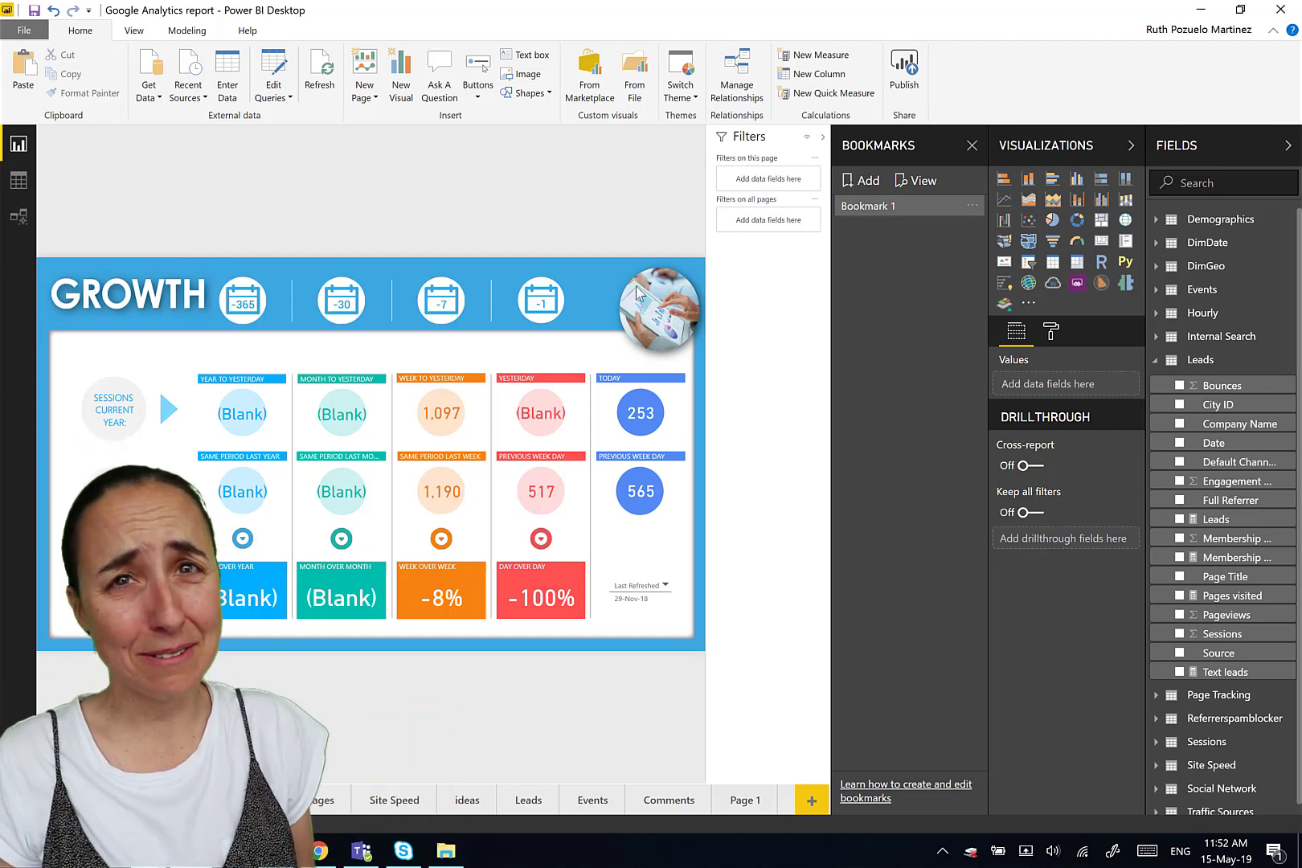
{"action": "left_click", "coordinate": [760, 801]}
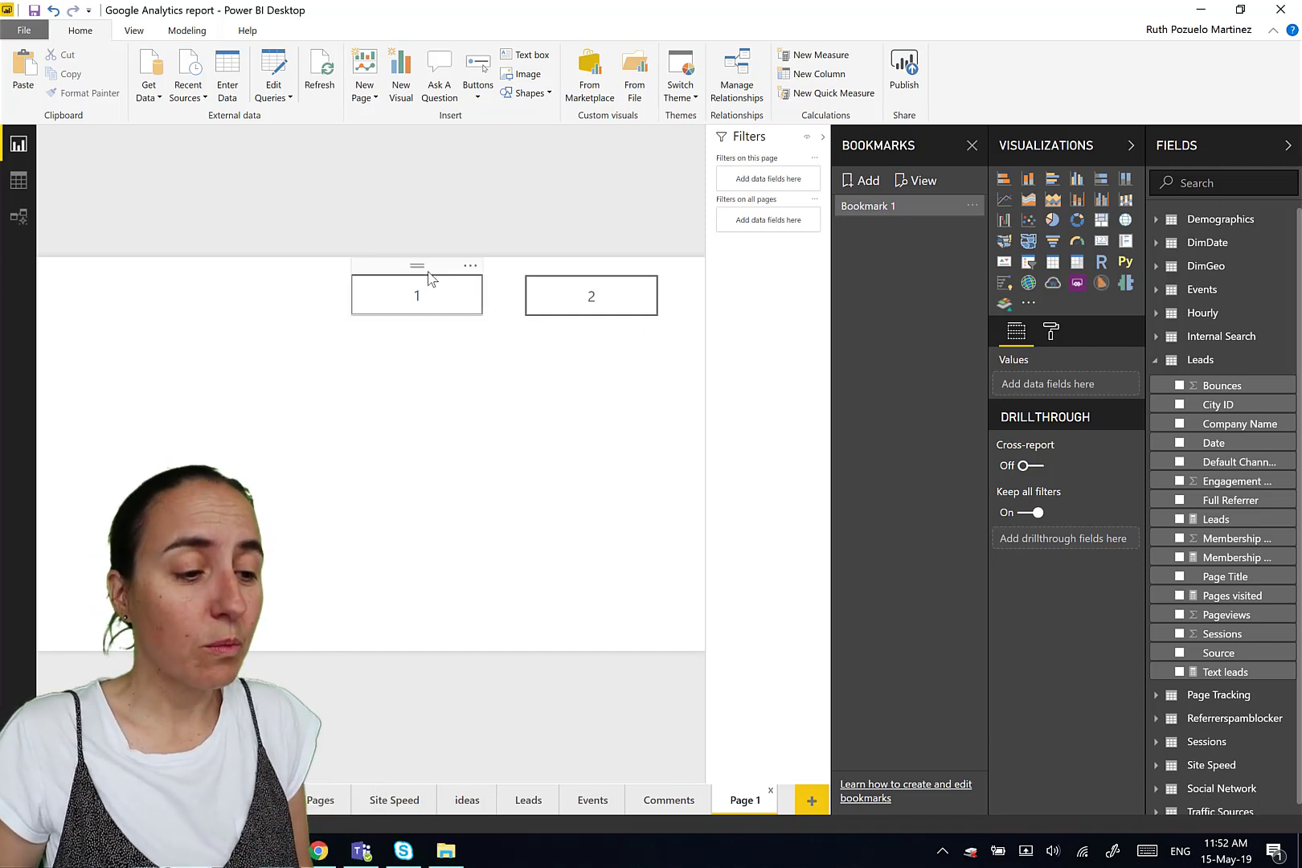
{"action": "left_click", "coordinate": [416, 273]}
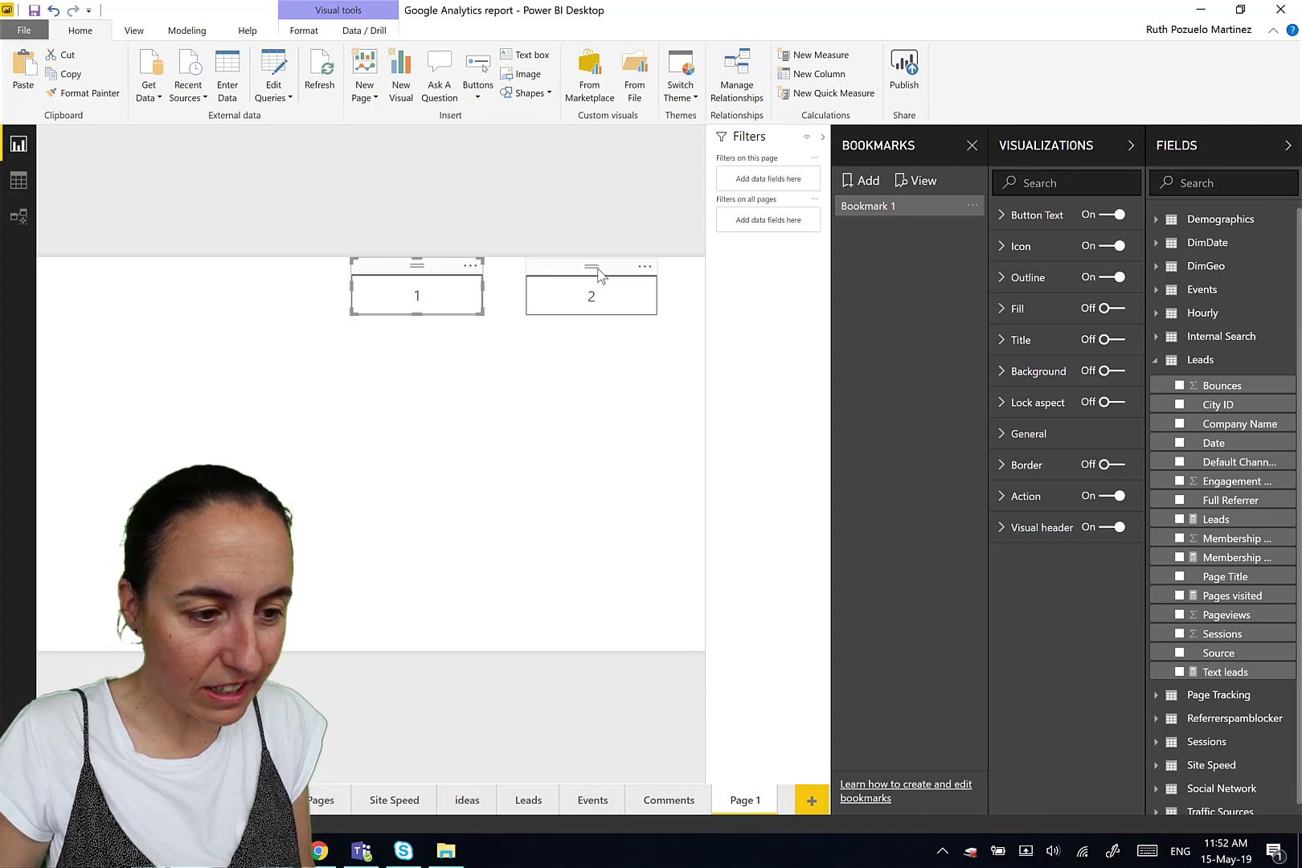
{"action": "left_click", "coordinate": [600, 273], "text": "ctrl"}
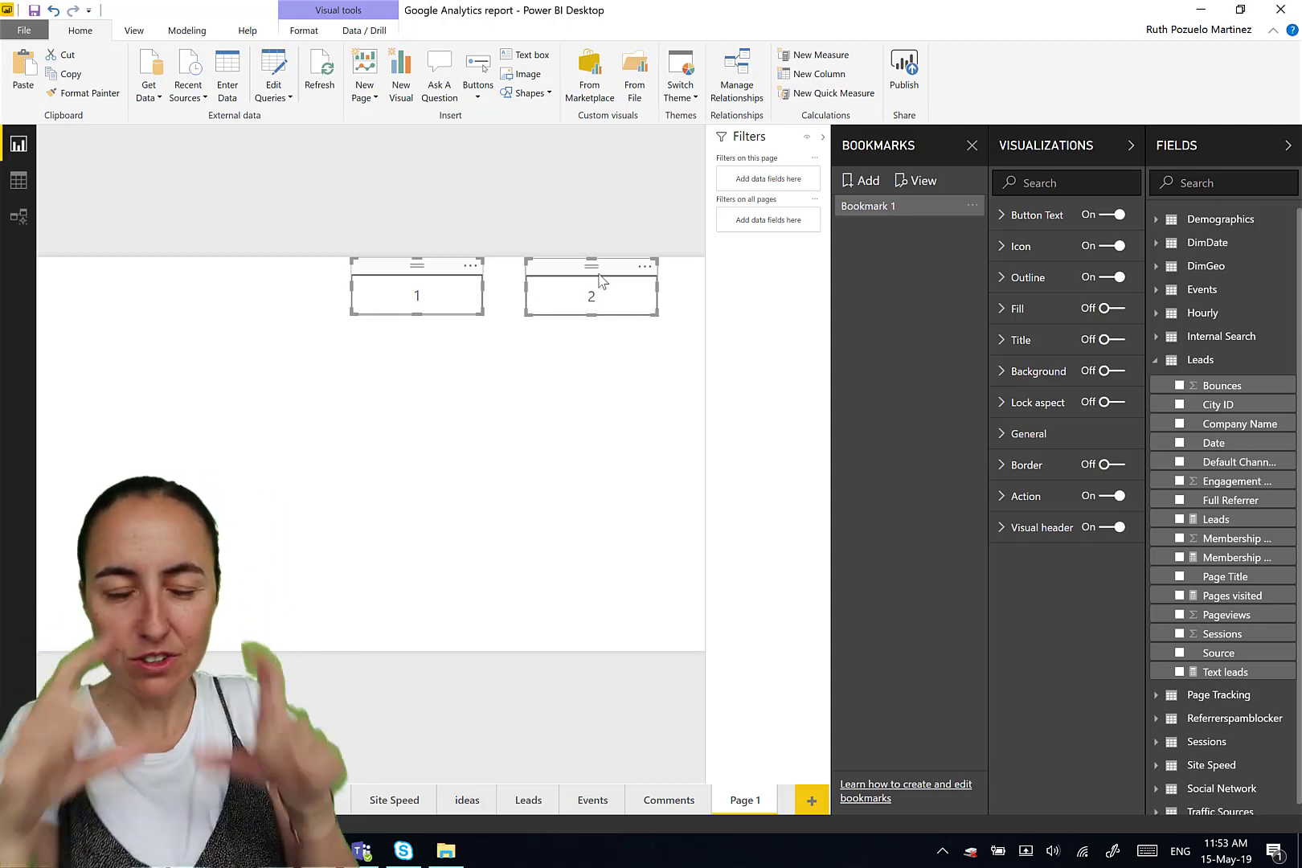
{"action": "left_click", "coordinate": [787, 808]}
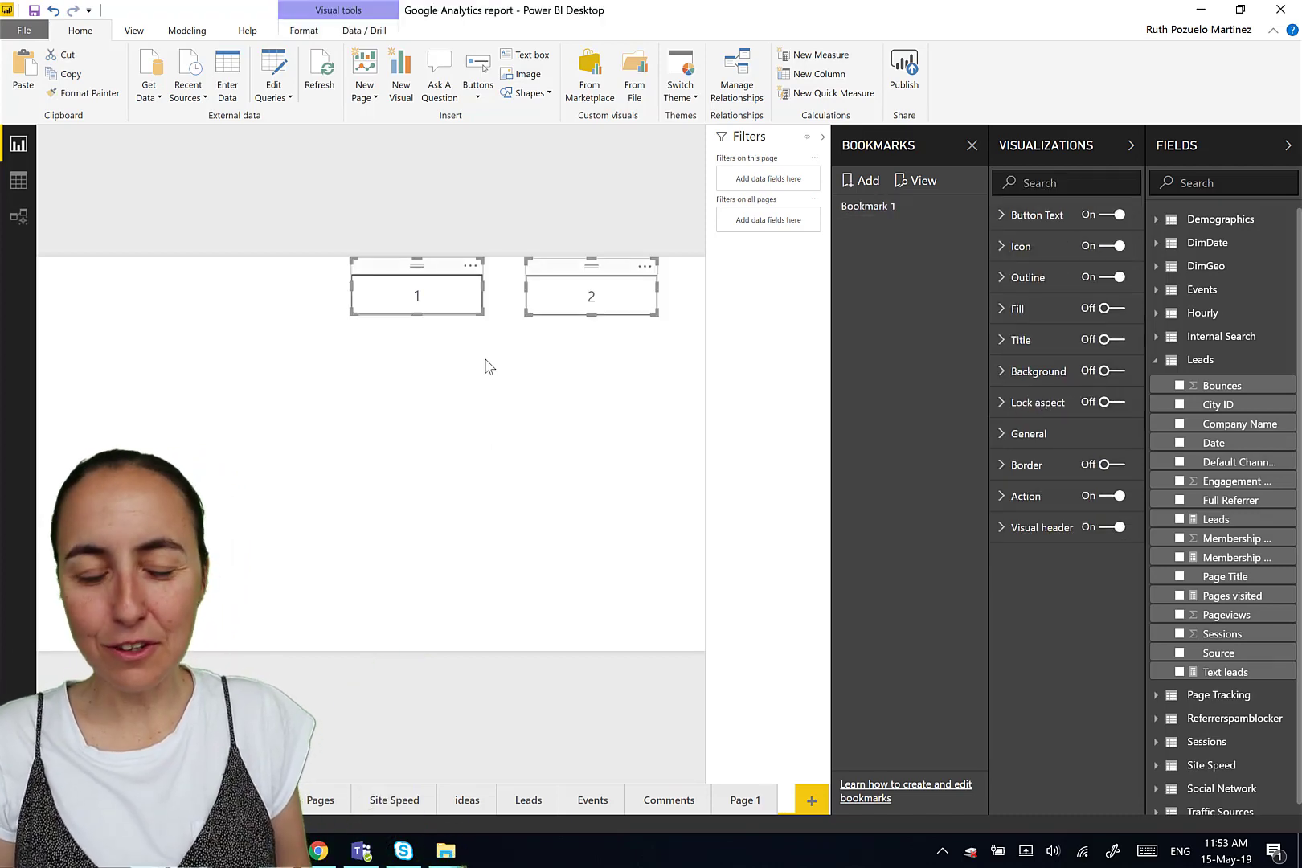
{"action": "left_click", "coordinate": [746, 801]}
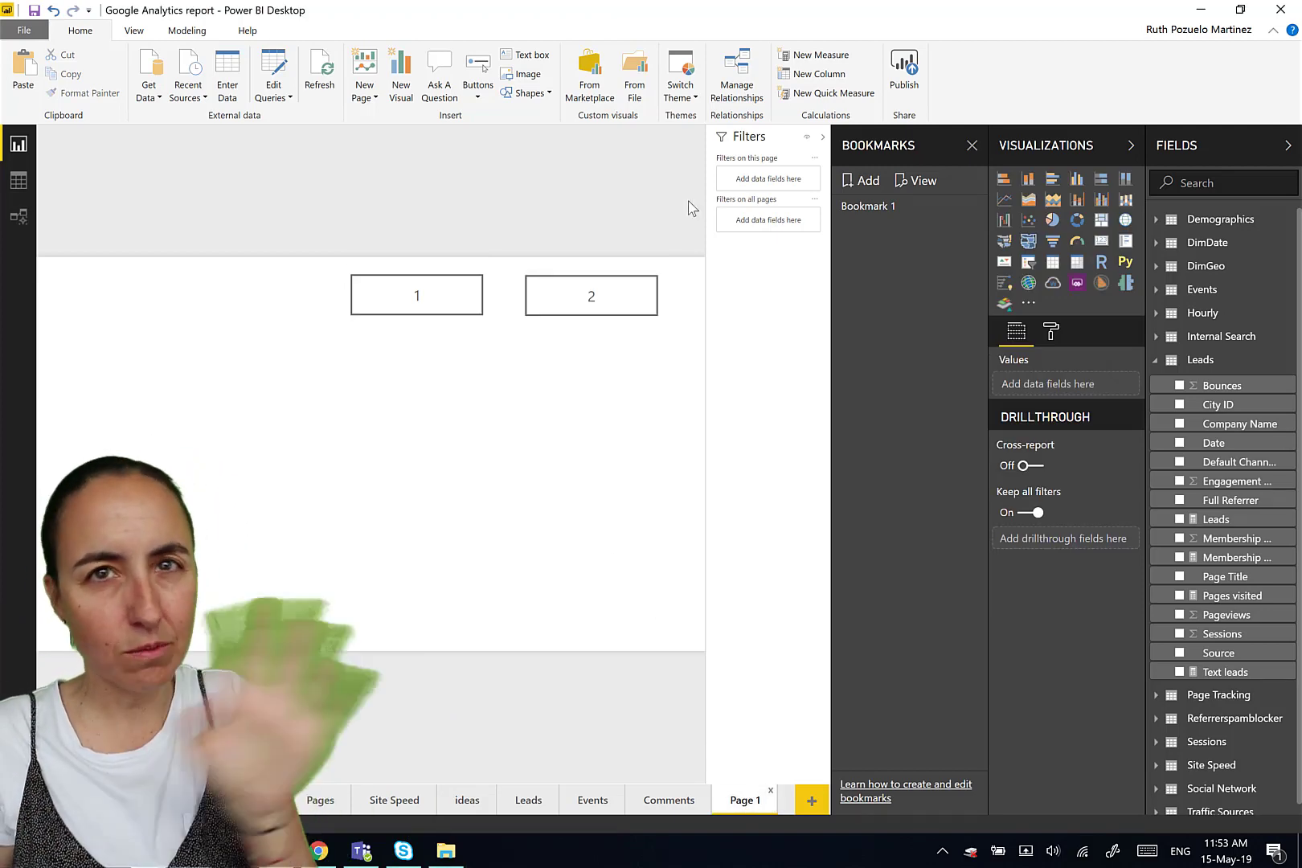
Show the Selection pane, select both buttons, and paste copies of buttons 1 and 2 onto Page 2
{"action": "left_click", "coordinate": [133, 31]}
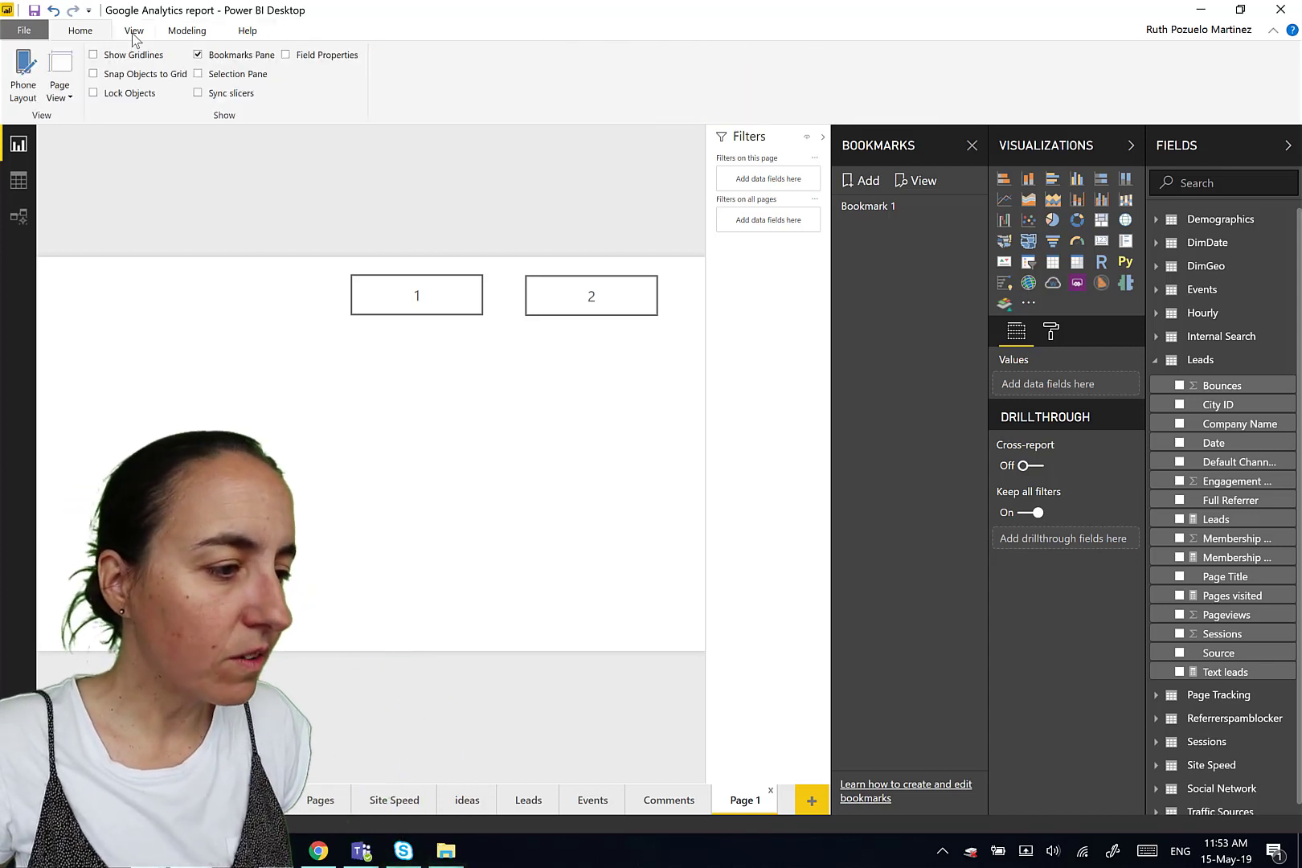
{"action": "left_click", "coordinate": [223, 78]}
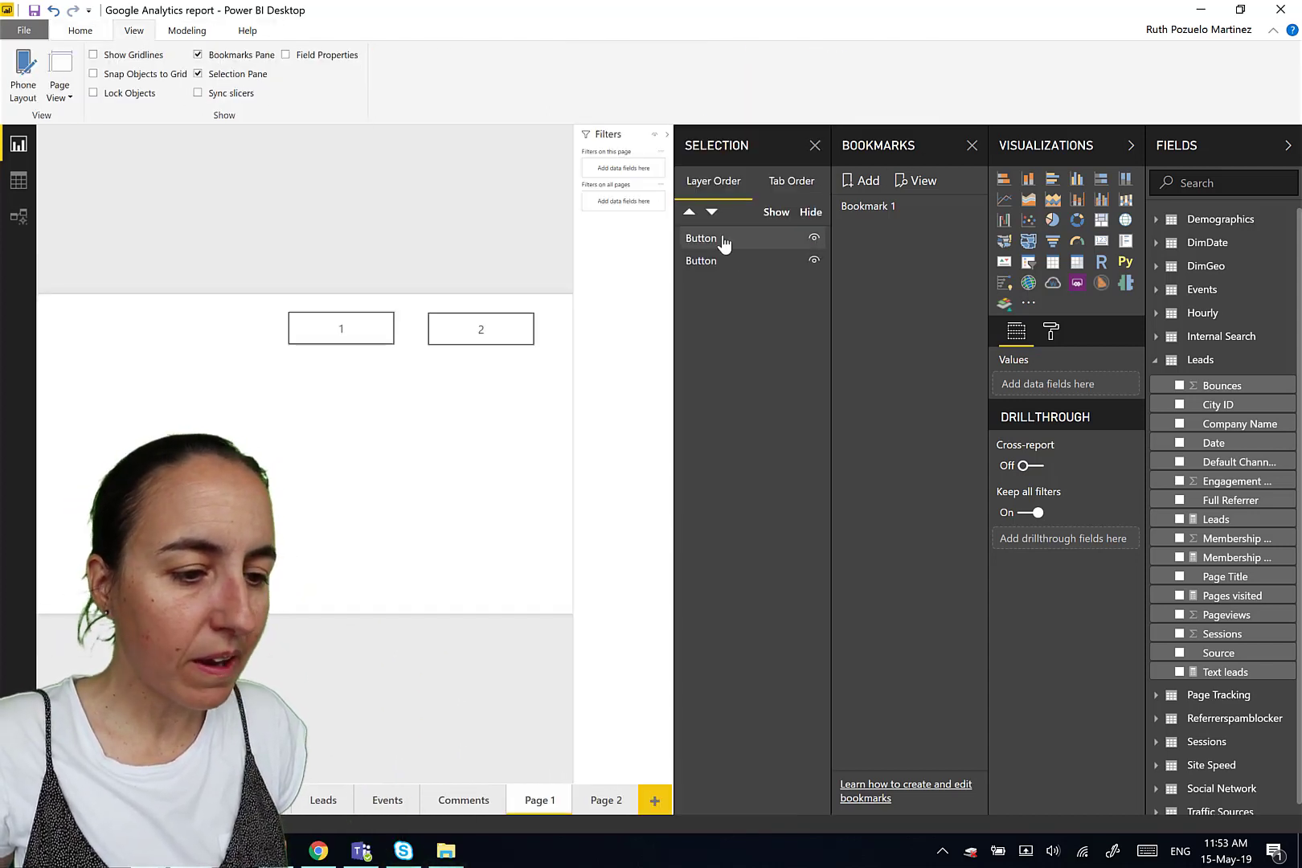
{"action": "left_click", "coordinate": [741, 248]}
{"action": "left_click", "coordinate": [729, 265], "text": "ctrl"}
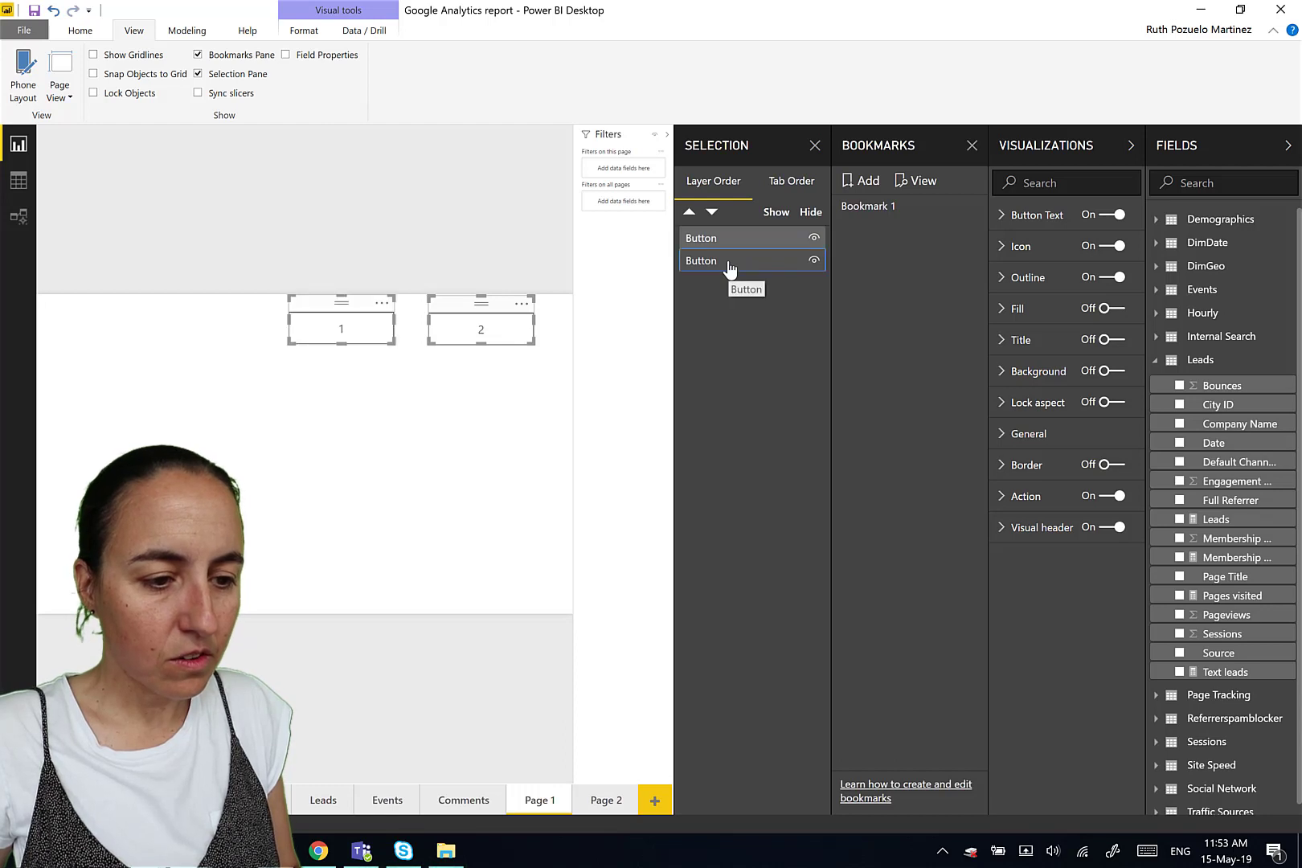
{"action": "left_click", "coordinate": [601, 804]}
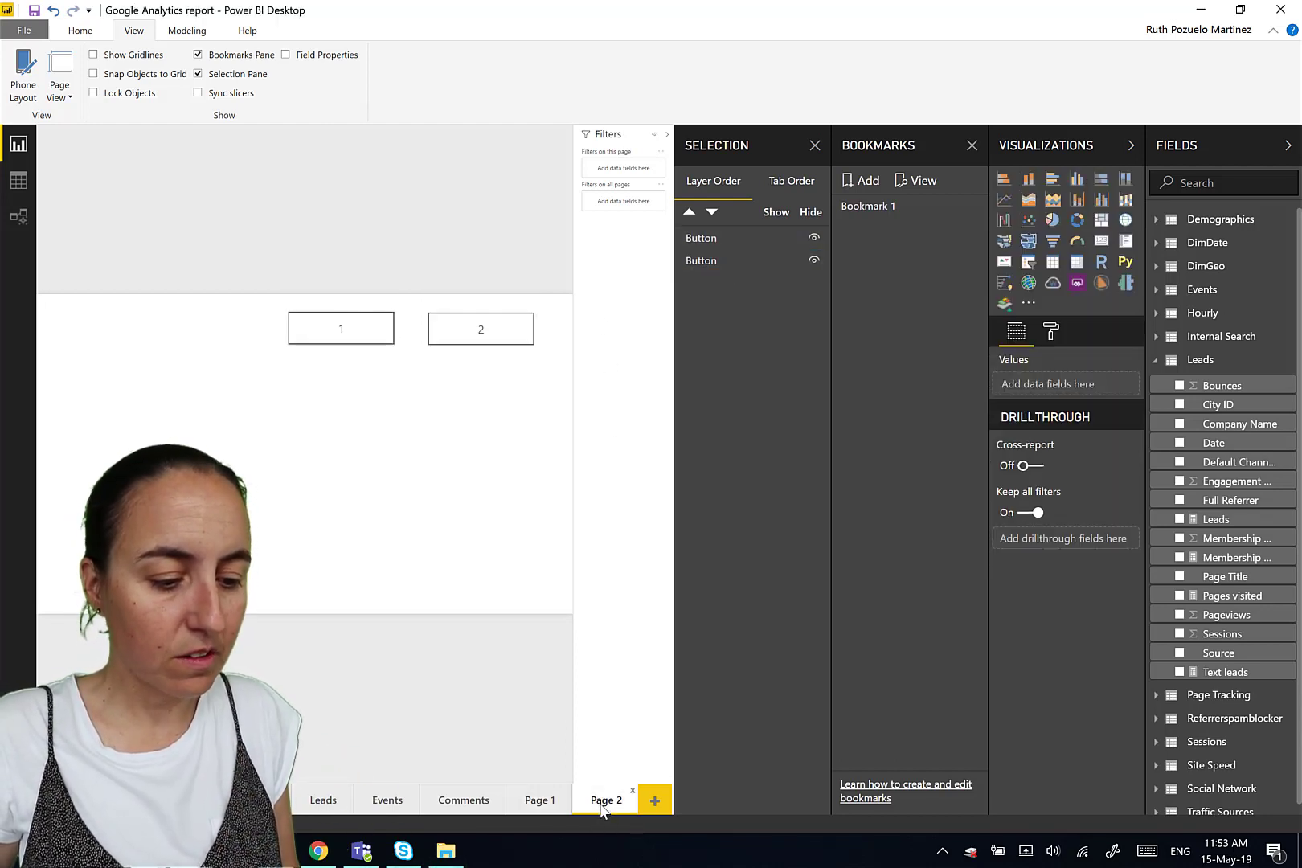
{"action": "key", "text": "ctrl+v"}
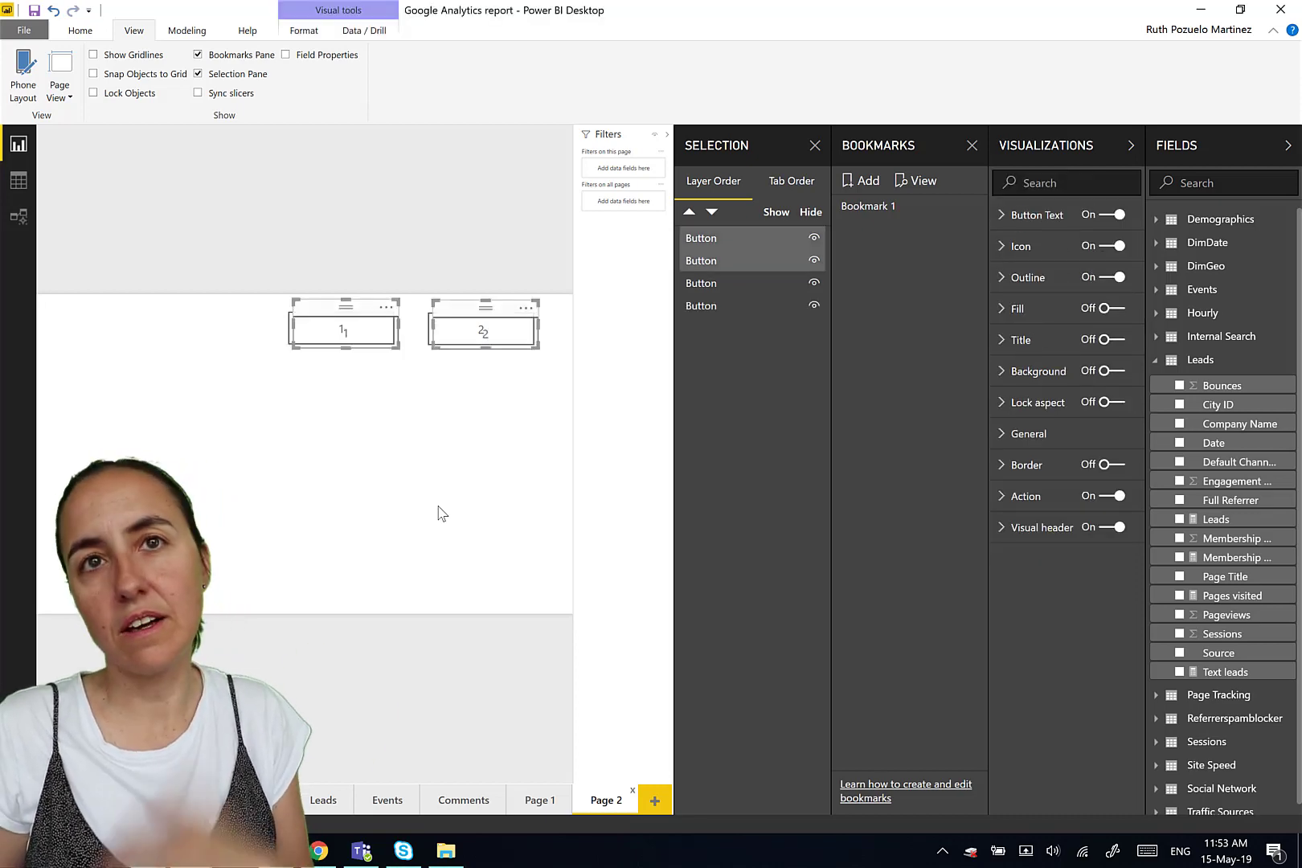